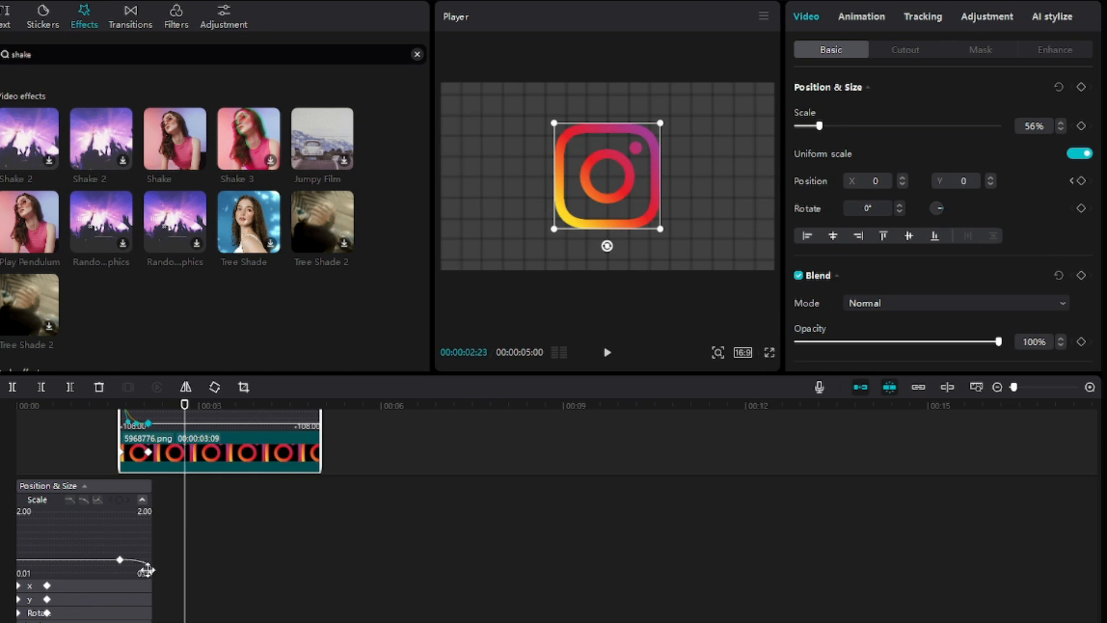
- Trim the end of the YouTube logo clip to about the two-second mark, just after its final scale keyframe
{"action": "left_click", "coordinate": [102, 406]}
{"action": "key", "text": "space"}
{"action": "key", "text": "space"}
{"action": "left_click_drag", "start_coordinate": [151, 524], "coordinate": [136, 524]}
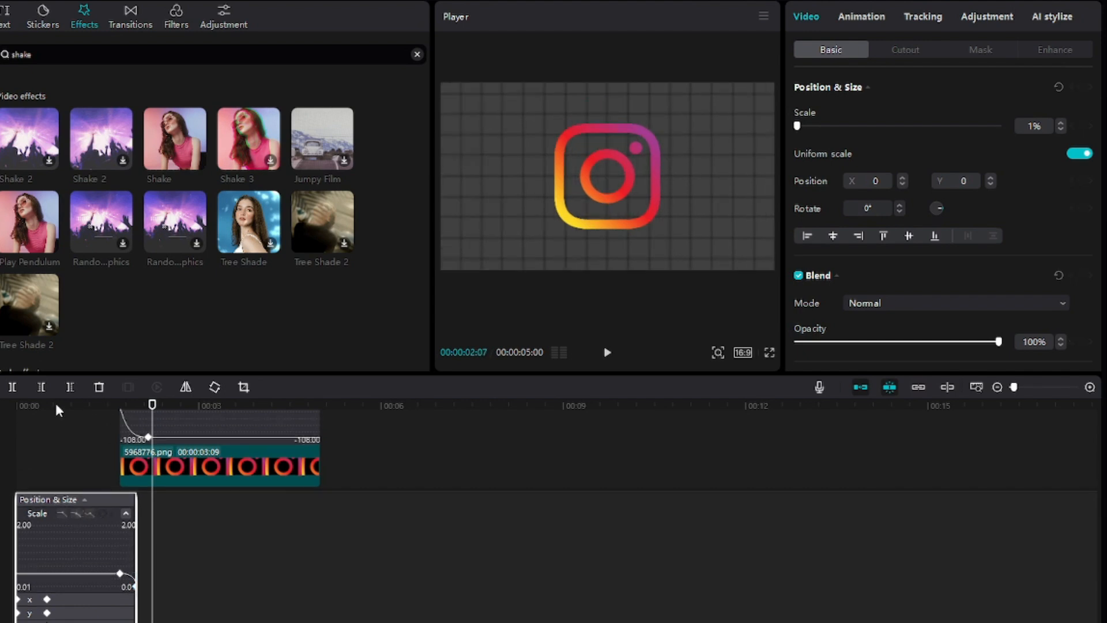
- Play the timeline from the beginning to review the transition from the YouTube logo to the Instagram logo
{"action": "left_click_drag", "start_coordinate": [51, 406], "coordinate": [2, 407]}
{"action": "left_click", "coordinate": [348, 537]}
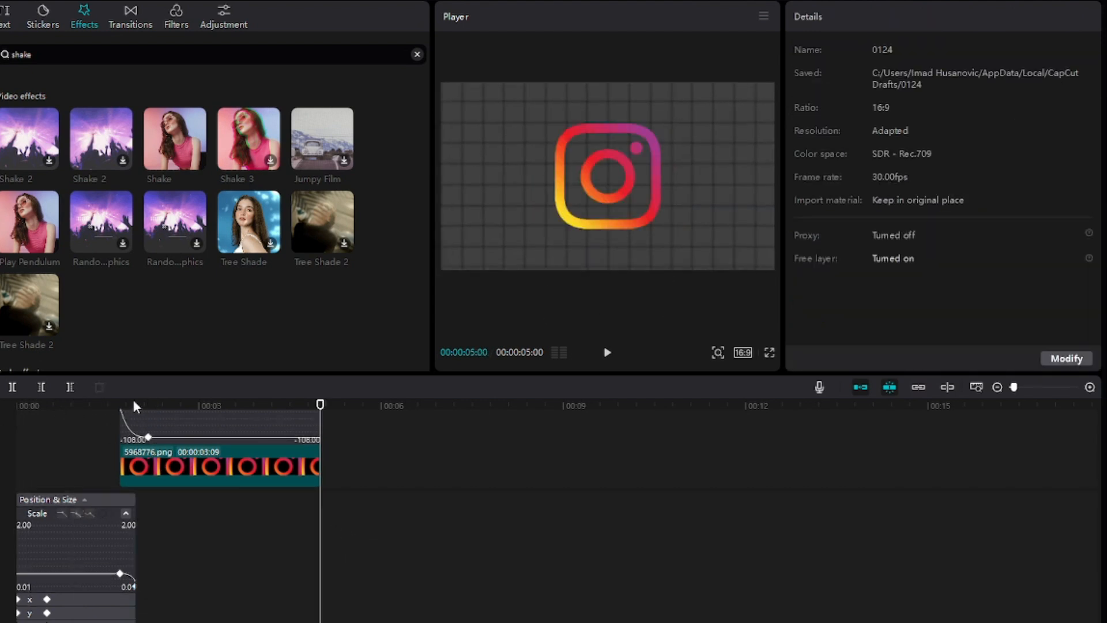
{"action": "key", "text": "space"}
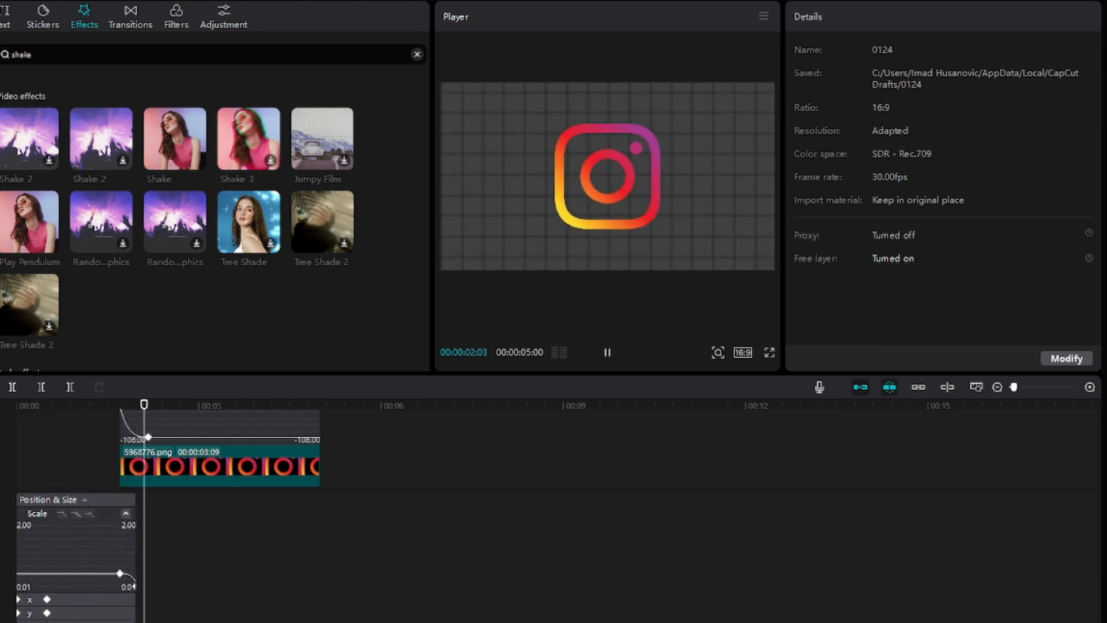
{"action": "key", "text": "space"}
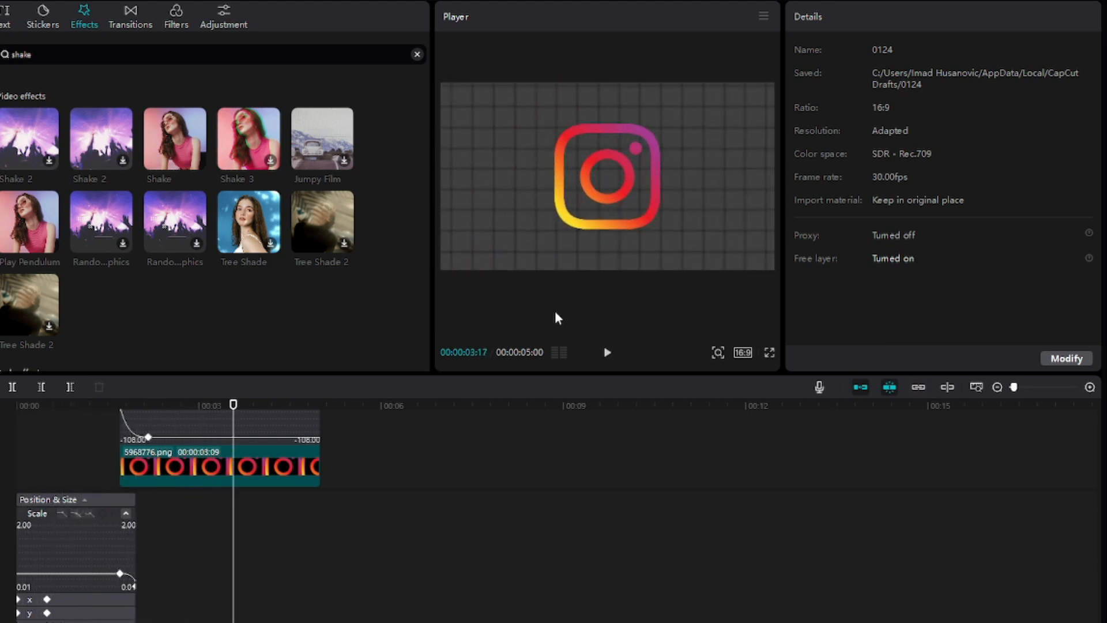
{"action": "key", "text": "alt+Tab"}
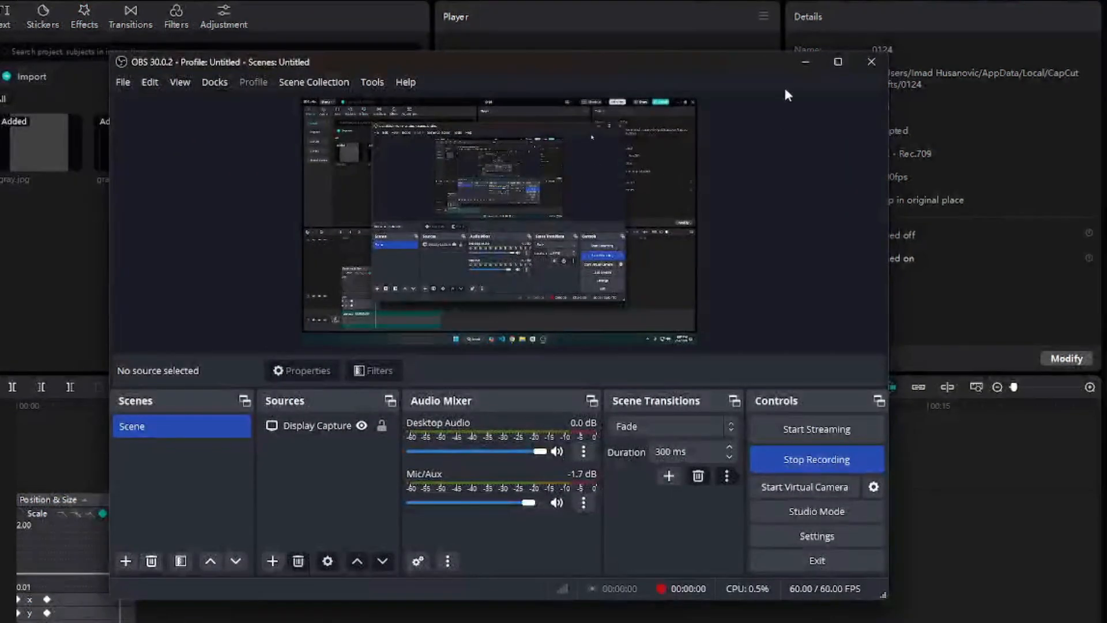
{"action": "left_click", "coordinate": [806, 62]}
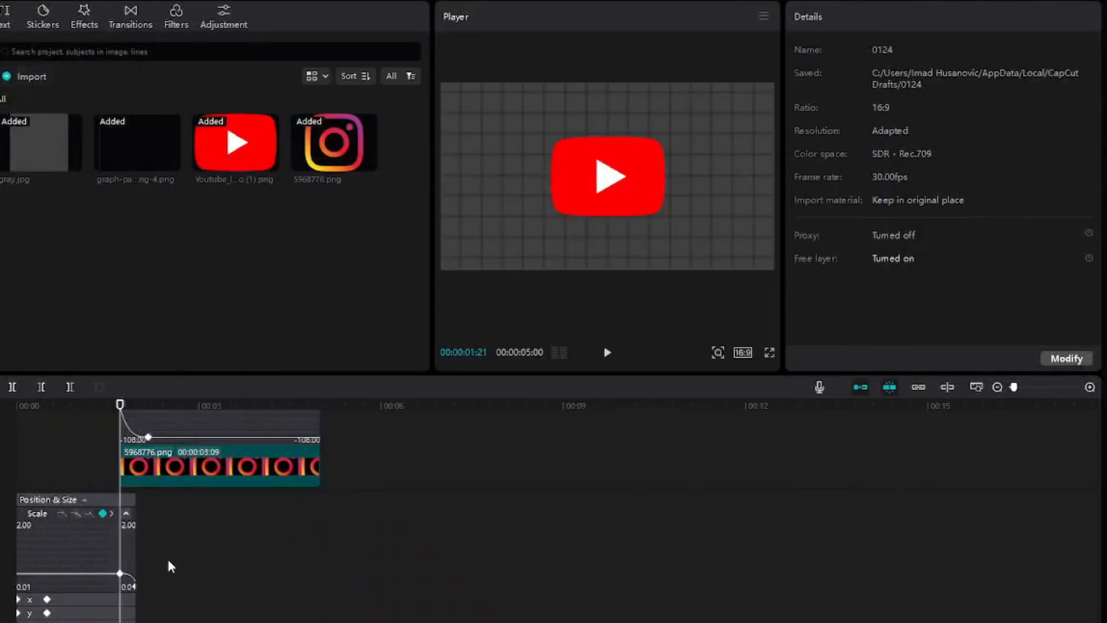
- Add rotation keyframes to the Instagram logo clip at its start (00:00:01:21) and at 00:00:02:05
{"action": "scroll", "coordinate": [167, 556], "scroll_direction": "up", "scroll_amount": 2}
{"action": "left_click", "coordinate": [185, 539]}
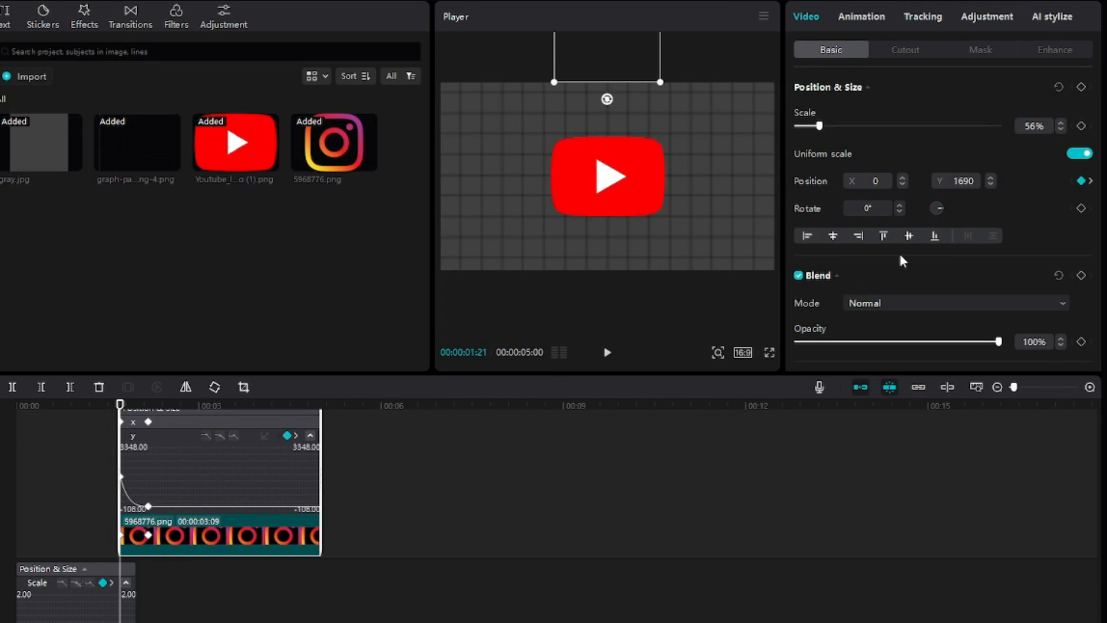
{"action": "left_click", "coordinate": [1082, 208]}
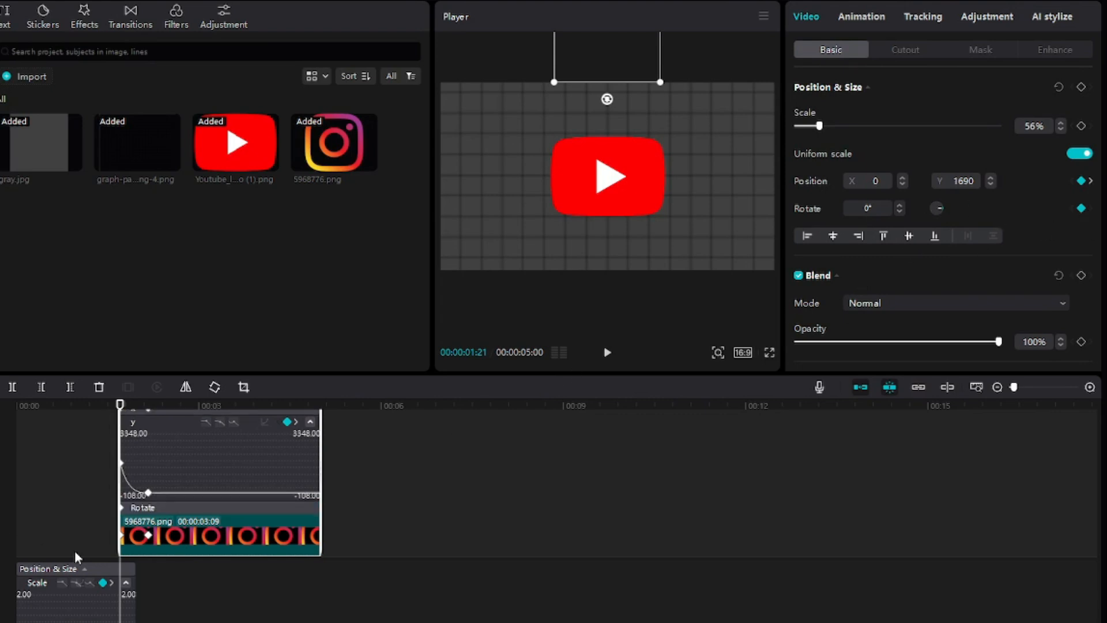
{"action": "left_click", "coordinate": [148, 536]}
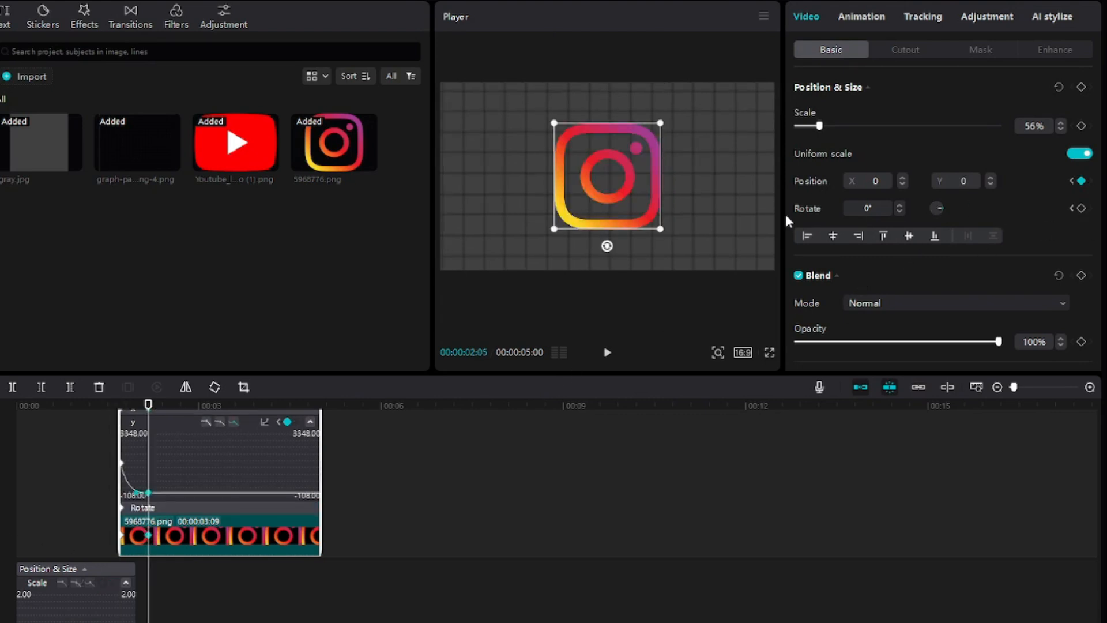
{"action": "left_click", "coordinate": [1081, 208]}
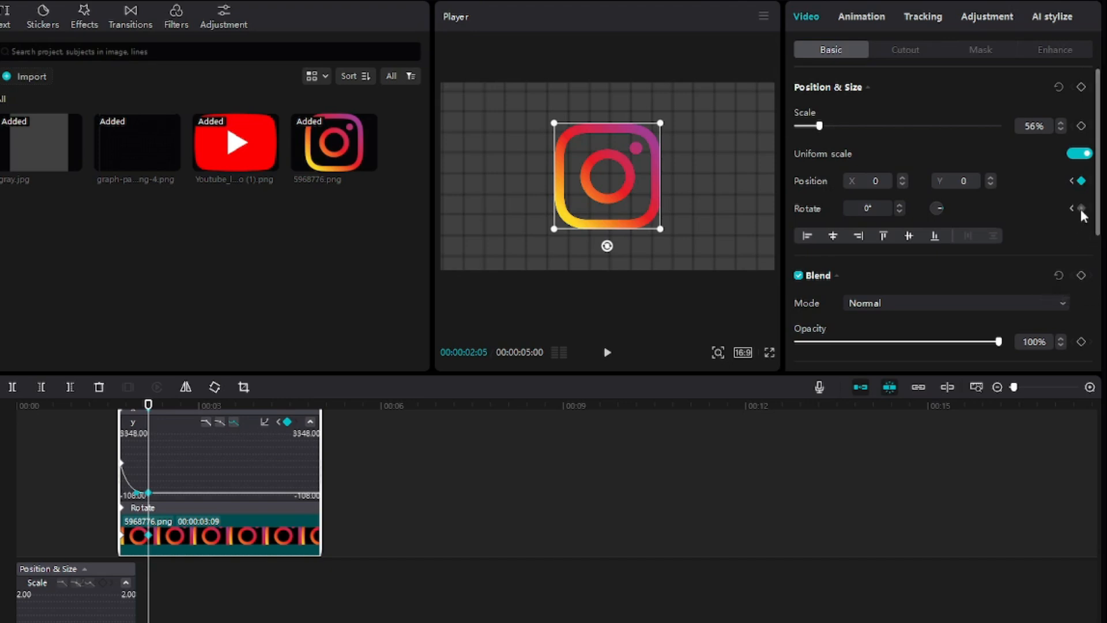
- Set the rotation to -180° at the Instagram logo clip's first keyframe
{"action": "left_click", "coordinate": [121, 535]}
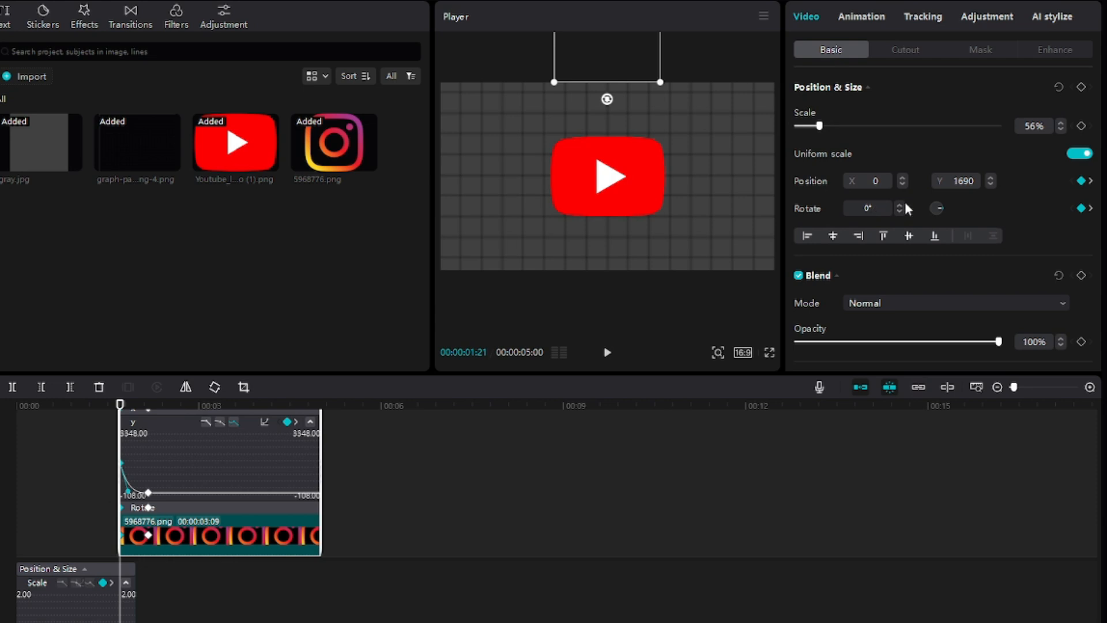
{"action": "mouse_move", "coordinate": [933, 206]}
{"action": "left_mouse_down"}
{"action": "mouse_move", "coordinate": [931, 219]}
{"action": "mouse_move", "coordinate": [922, 205]}
{"action": "left_mouse_up"}
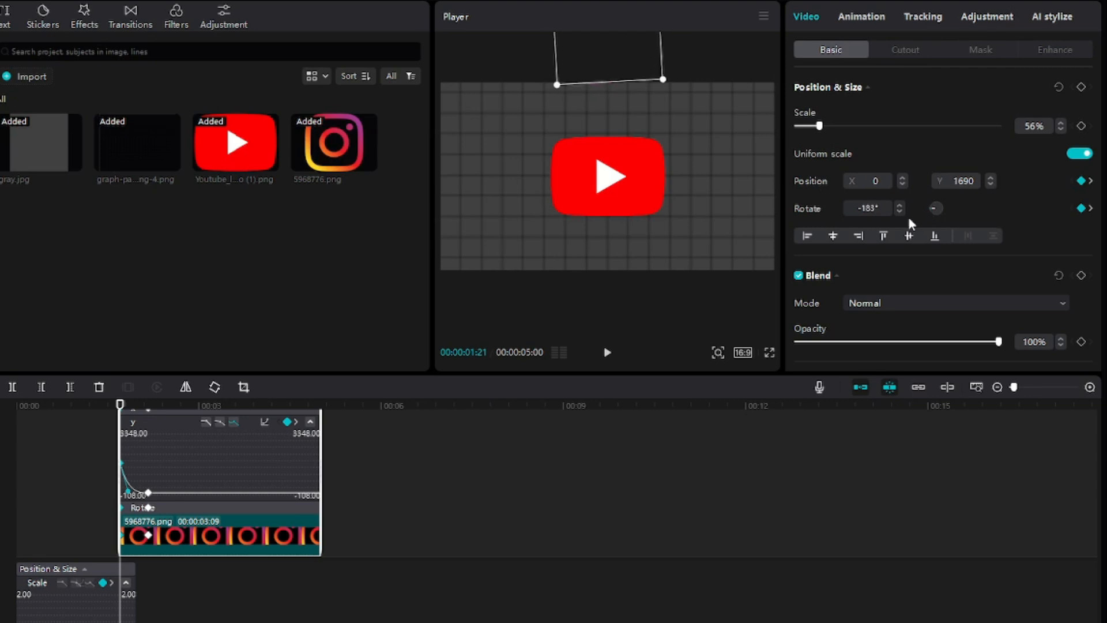
{"action": "type", "text": "0"}
{"action": "key", "text": "Return"}
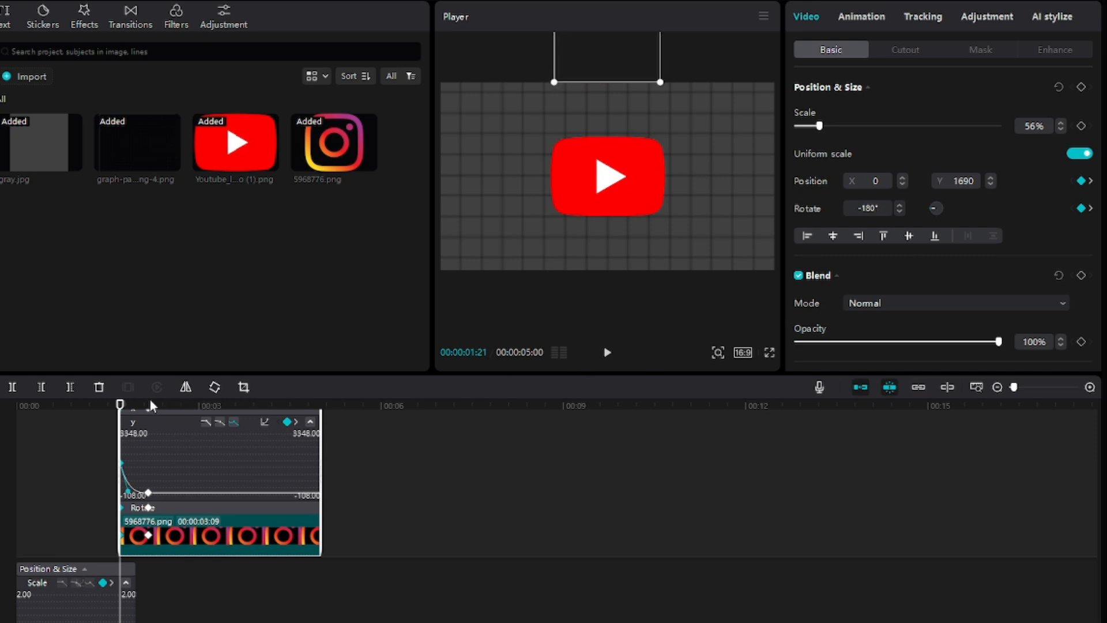
- Play back the section around the Instagram logo's entrance to check its rotation
{"action": "mouse_move", "coordinate": [119, 408]}
{"action": "left_mouse_down"}
{"action": "mouse_move", "coordinate": [169, 410]}
{"action": "mouse_move", "coordinate": [99, 409]}
{"action": "left_mouse_up"}
{"action": "key", "text": "space"}
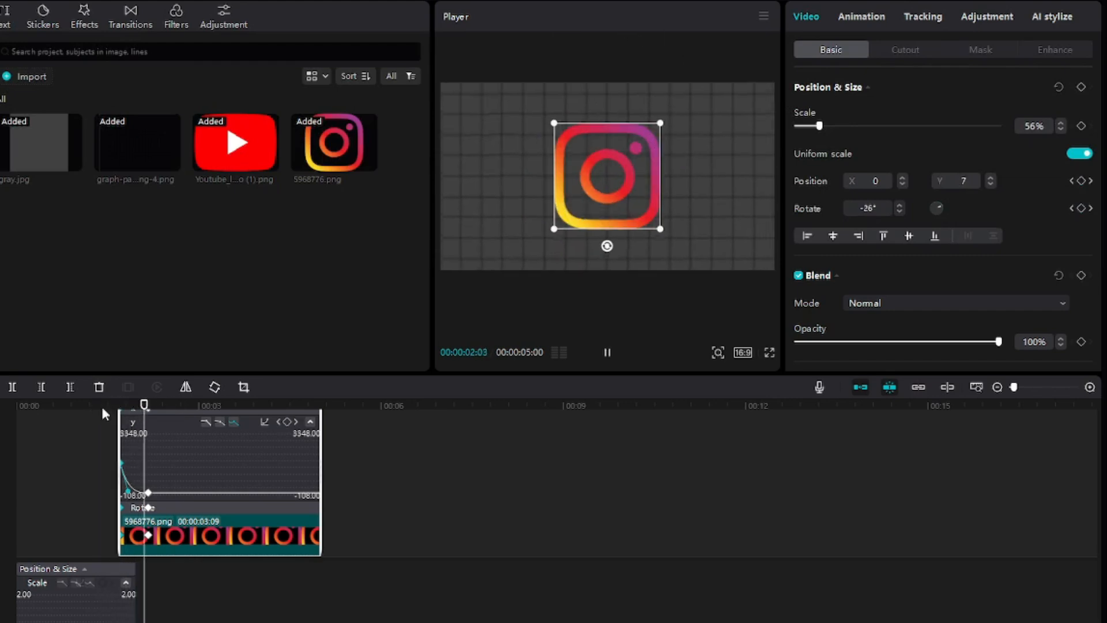
{"action": "key", "text": "space"}
{"action": "left_click", "coordinate": [114, 409]}
{"action": "key", "text": "space"}
{"action": "key", "text": "space"}
- Add a rotation keyframe to the Instagram logo clip at 00:00:02:19 with the rotation set to 180°
{"action": "left_click", "coordinate": [176, 409]}
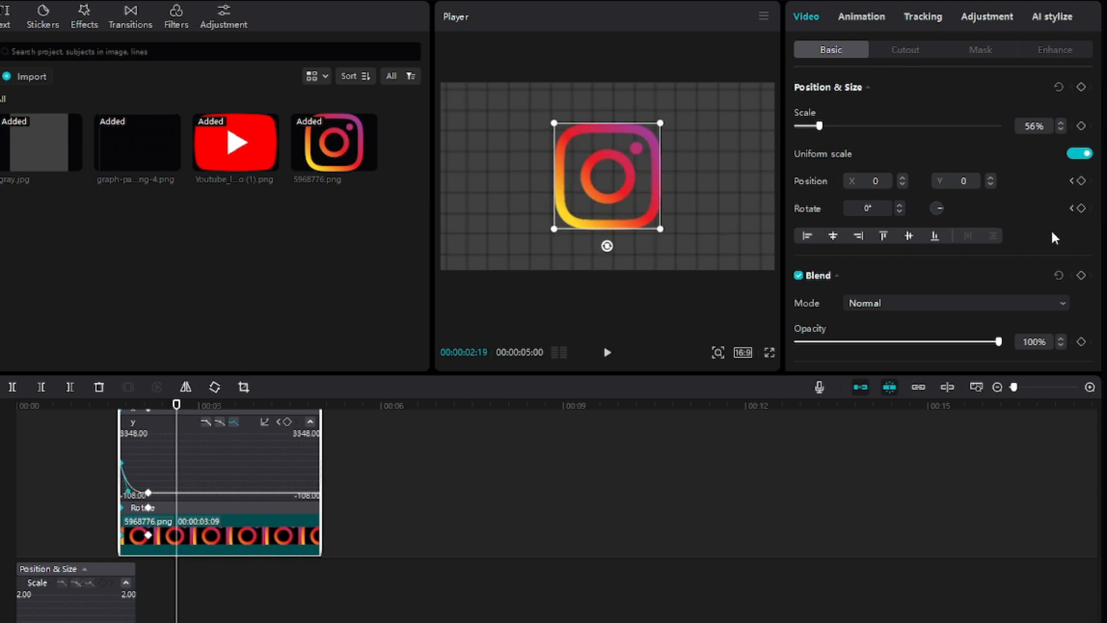
{"action": "left_click", "coordinate": [1082, 208]}
{"action": "left_click_drag", "start_coordinate": [869, 210], "coordinate": [859, 211]}
{"action": "type", "text": "180"}
{"action": "key", "text": "Return"}
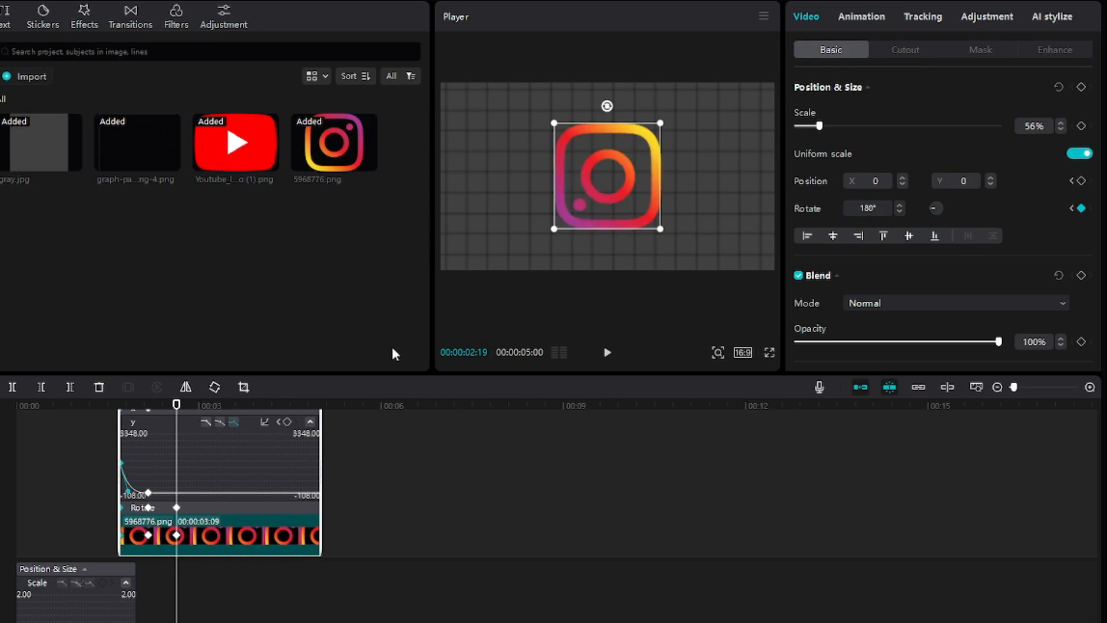
- Play back the Instagram logo's full spin from just before the clip starts
{"action": "left_click", "coordinate": [117, 411]}
{"action": "key", "text": "space"}
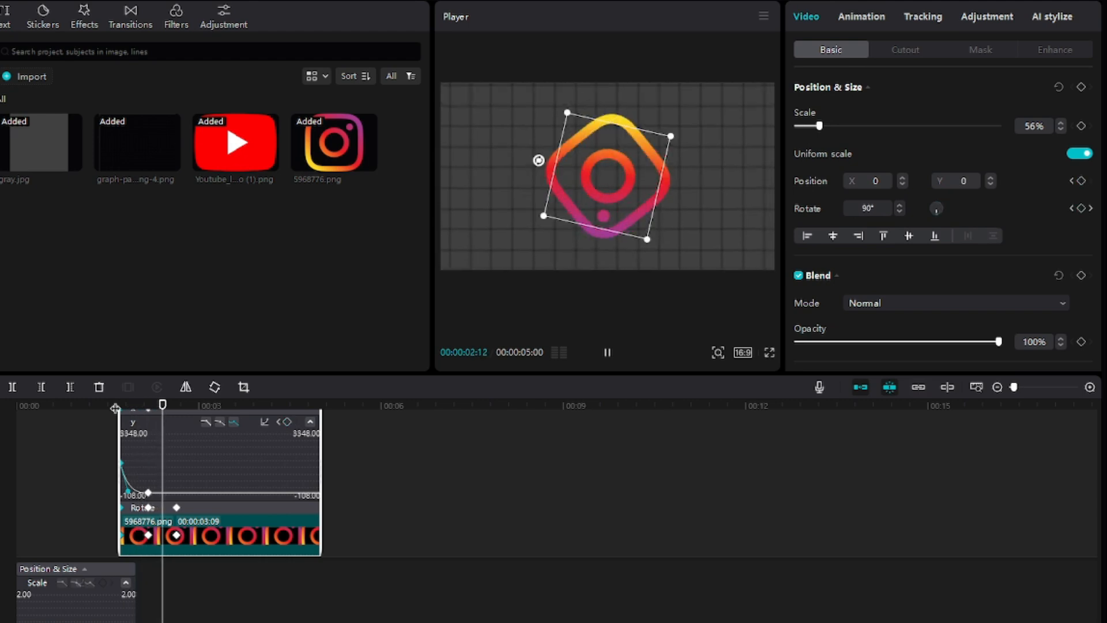
{"action": "key", "text": "space"}
- Expand the Rotate keyframe graph on the Instagram logo clip
{"action": "left_click", "coordinate": [220, 507]}
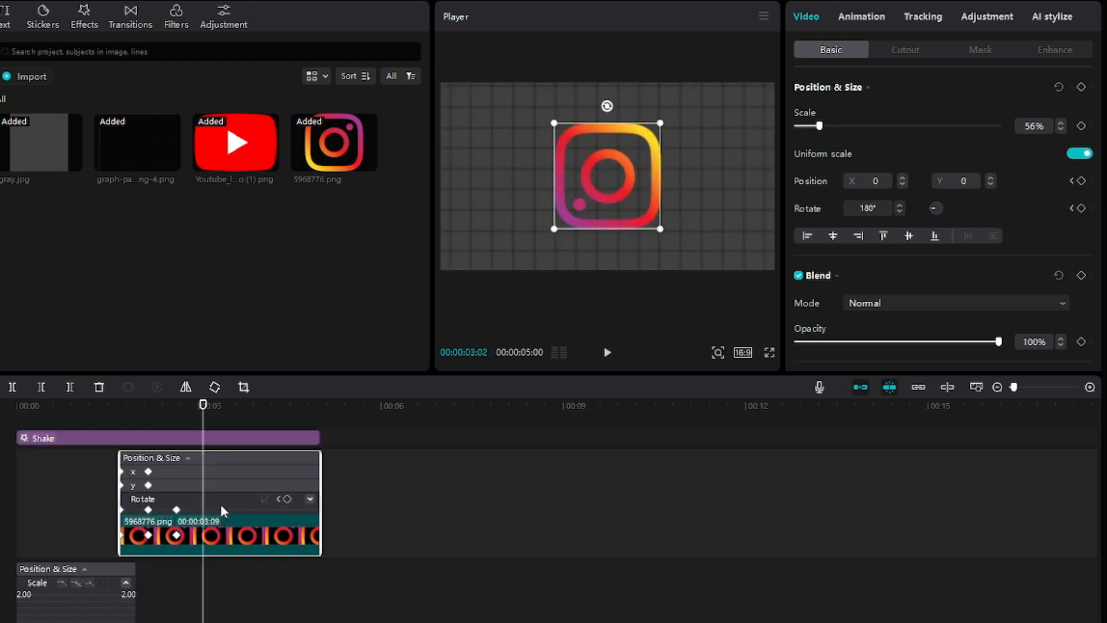
{"action": "left_click", "coordinate": [222, 495]}
{"action": "left_click_drag", "start_coordinate": [196, 508], "coordinate": [120, 442]}
{"action": "left_click", "coordinate": [215, 477]}
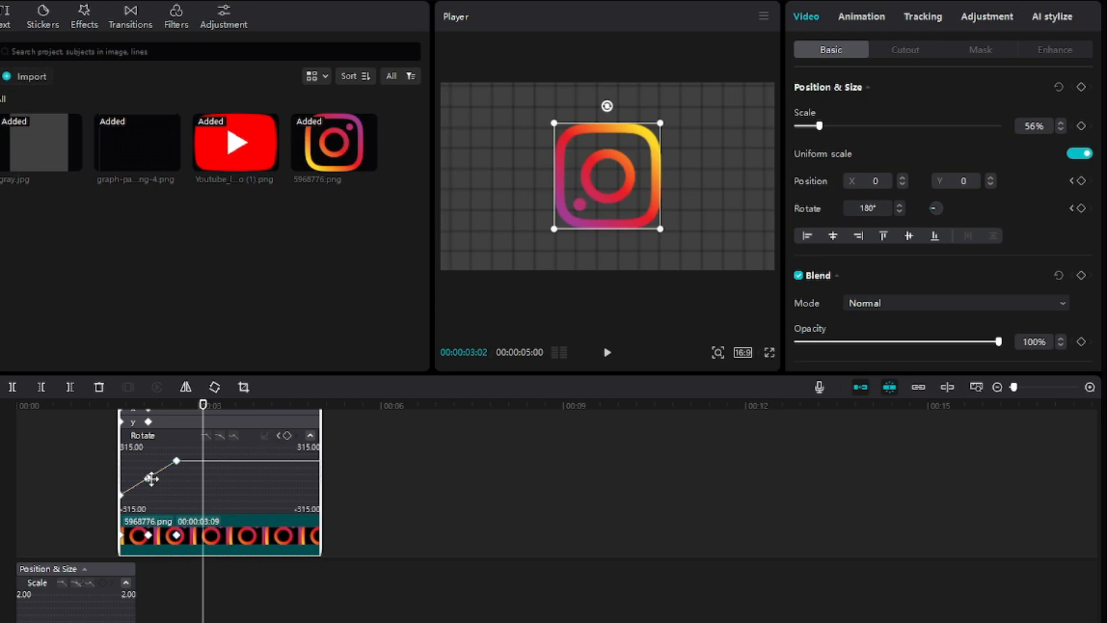
- Change the middle rotation keyframe at 00:00:02:05 to a smooth curve with handles and preview the spin
{"action": "left_click", "coordinate": [177, 461]}
{"action": "left_click", "coordinate": [134, 497]}
{"action": "left_click", "coordinate": [279, 436]}
{"action": "left_click", "coordinate": [280, 436]}
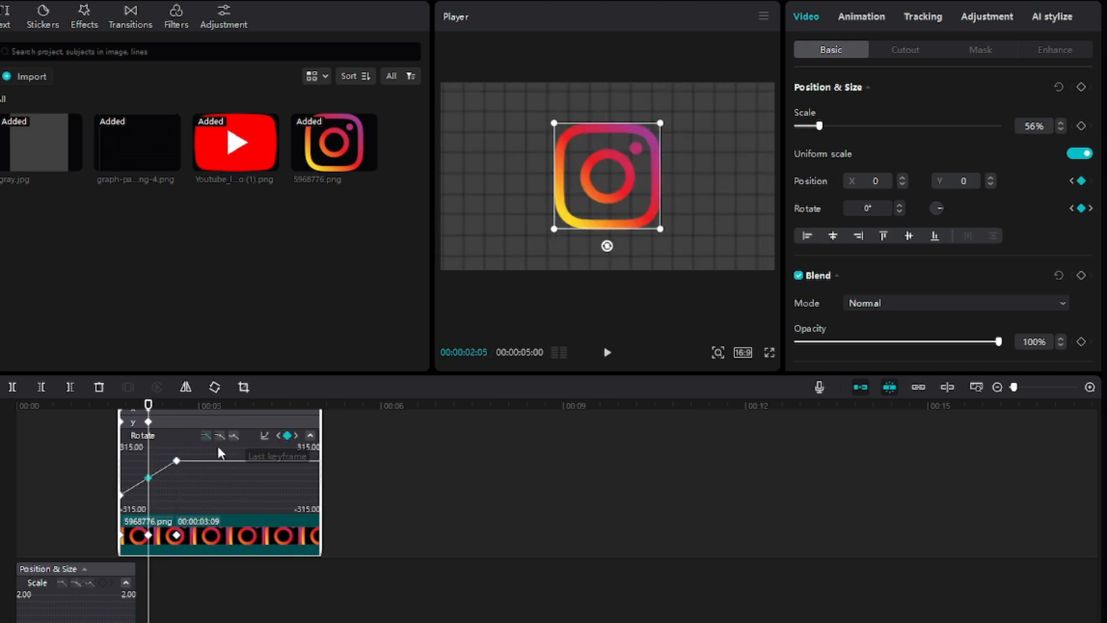
{"action": "left_click", "coordinate": [279, 436]}
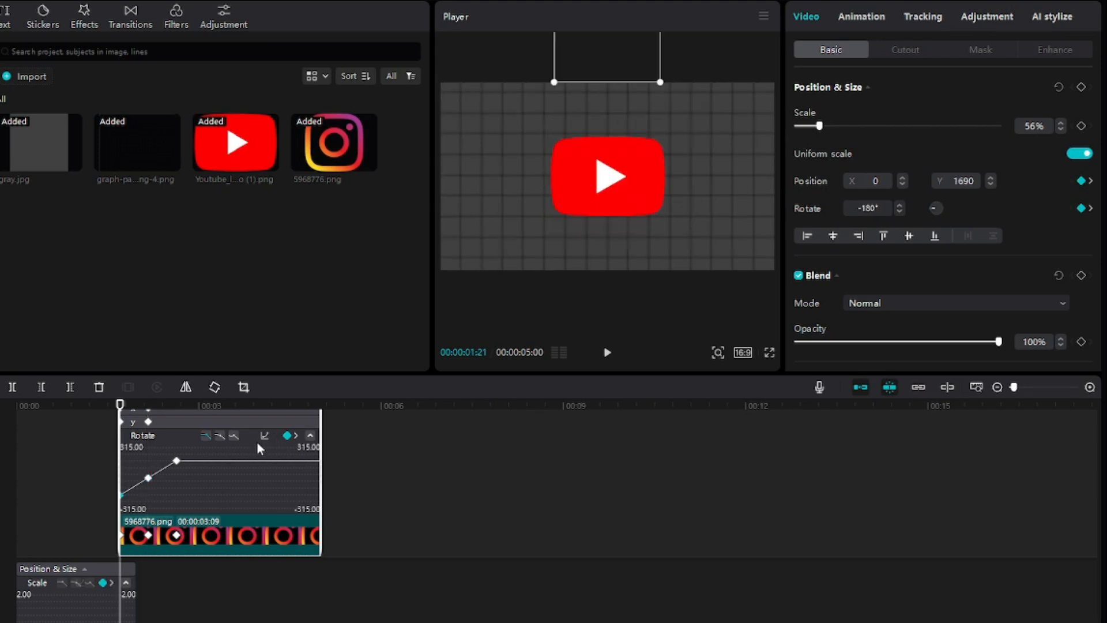
{"action": "left_click", "coordinate": [296, 436]}
{"action": "left_click", "coordinate": [220, 435]}
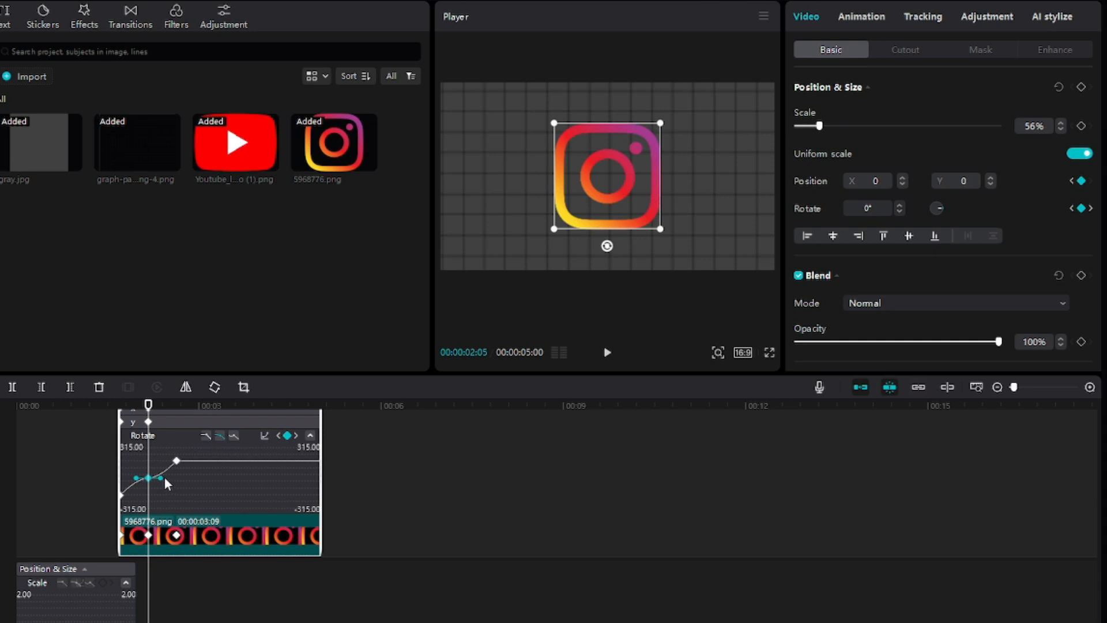
{"action": "left_click_drag", "start_coordinate": [124, 406], "coordinate": [114, 415]}
{"action": "key", "text": "space"}
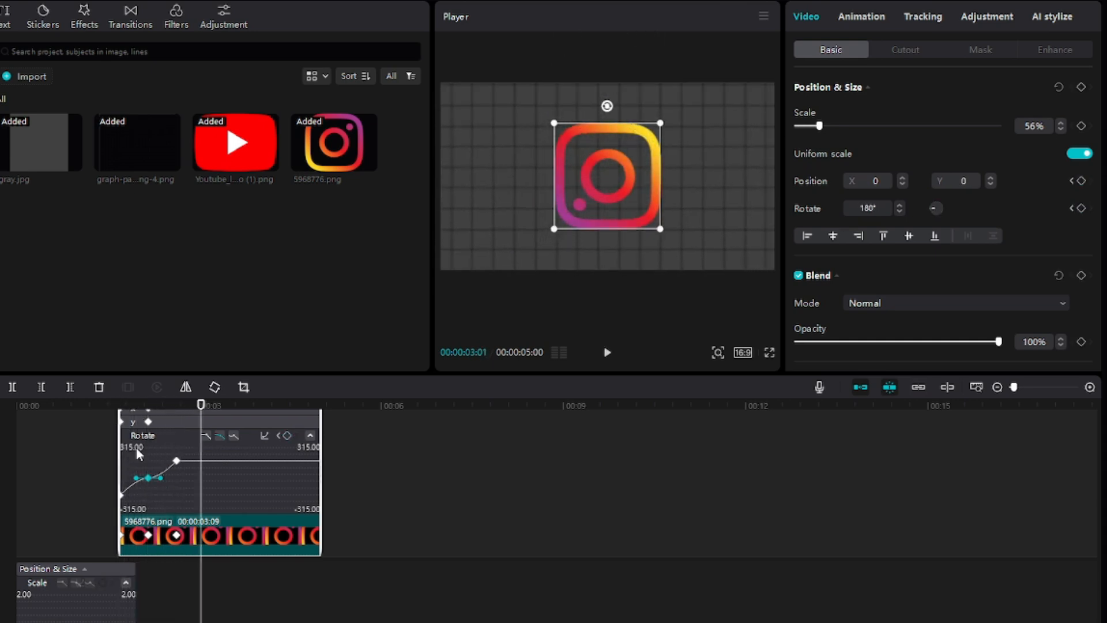
- Steepen the rotation curve by pulling the middle keyframe's handle up until it is nearly vertical, and play back the result
{"action": "left_click_drag", "start_coordinate": [163, 478], "coordinate": [150, 460]}
{"action": "left_click_drag", "start_coordinate": [123, 403], "coordinate": [100, 402]}
{"action": "key", "text": "space"}
{"action": "key", "text": "space"}
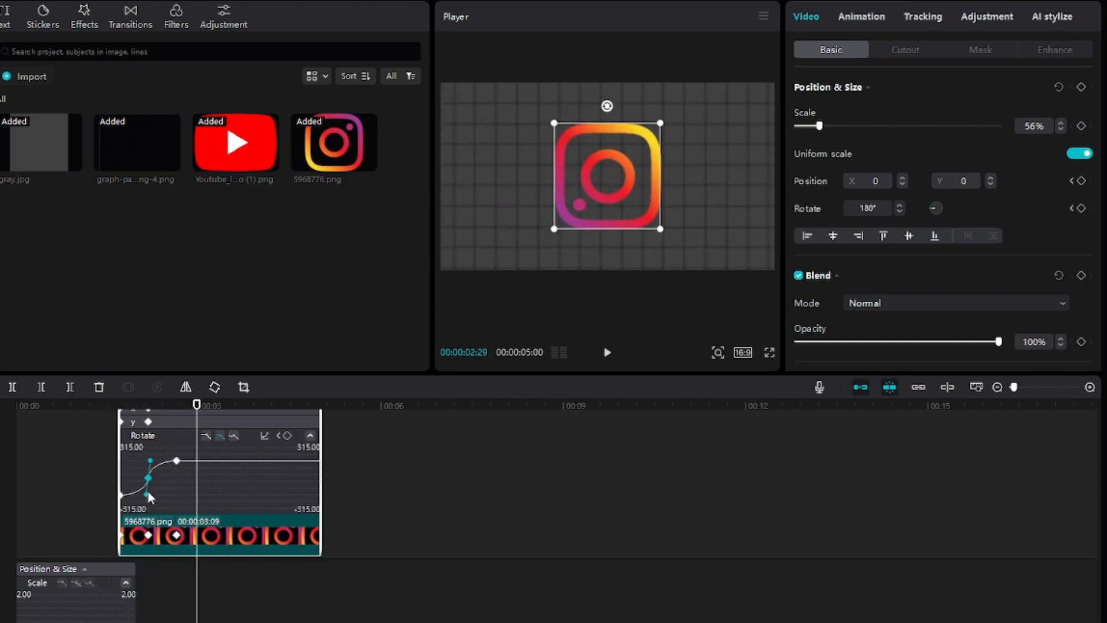
- Play the whole animation from the beginning to review the smoothed logo spin
{"action": "left_click", "coordinate": [405, 480]}
{"action": "left_click_drag", "start_coordinate": [162, 403], "coordinate": [5, 416]}
{"action": "key", "text": "space"}
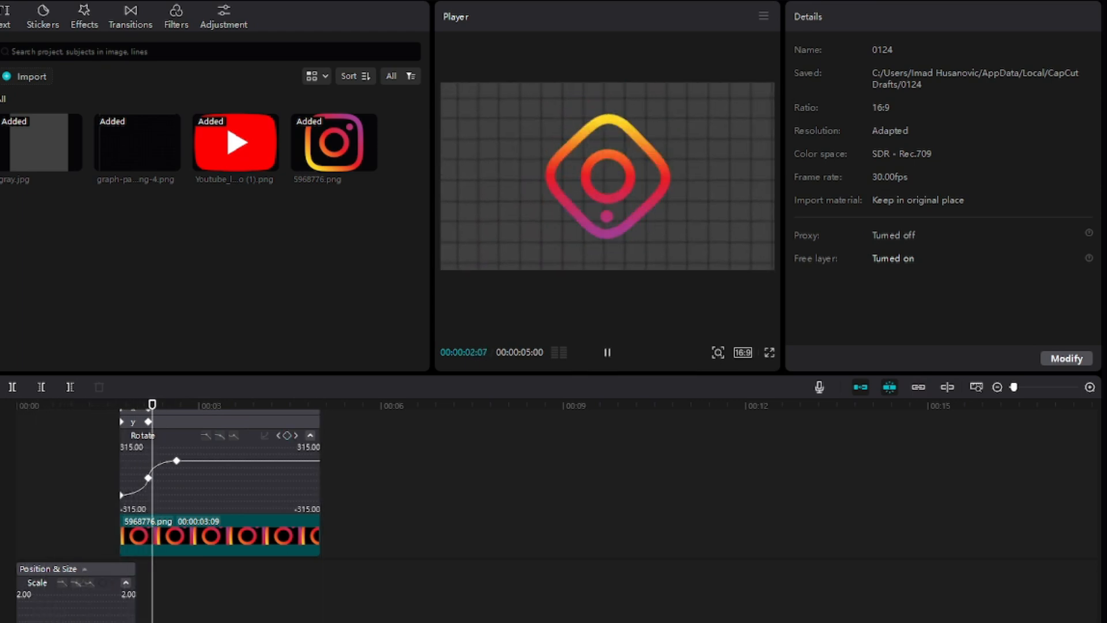
{"action": "key", "text": "space"}
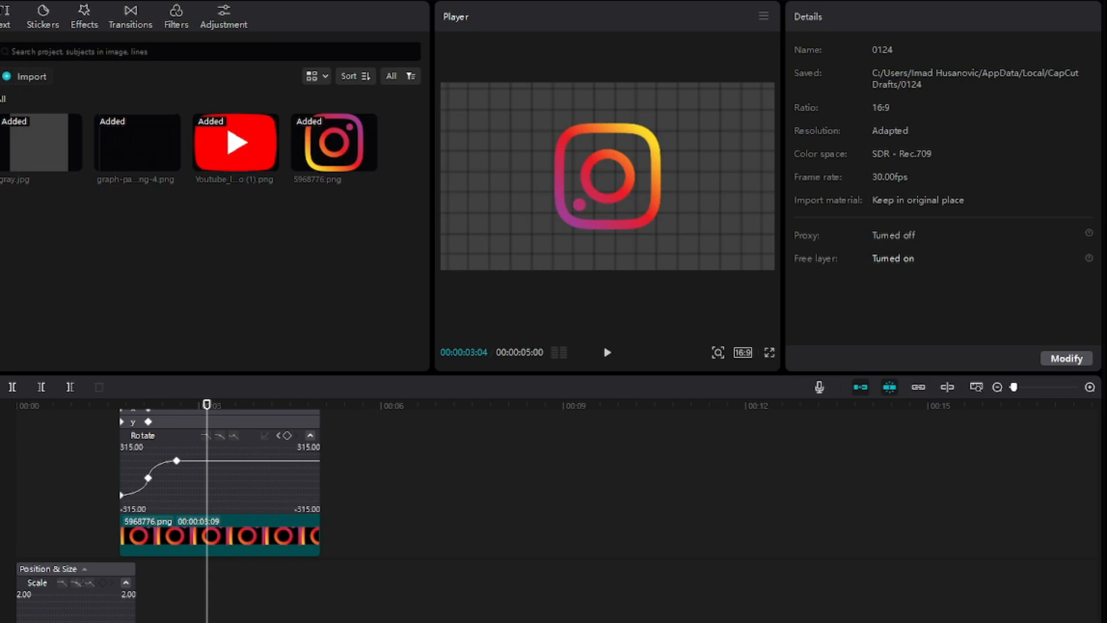
{"action": "left_click_drag", "start_coordinate": [146, 403], "coordinate": [16, 403]}
{"action": "left_click", "coordinate": [606, 353]}
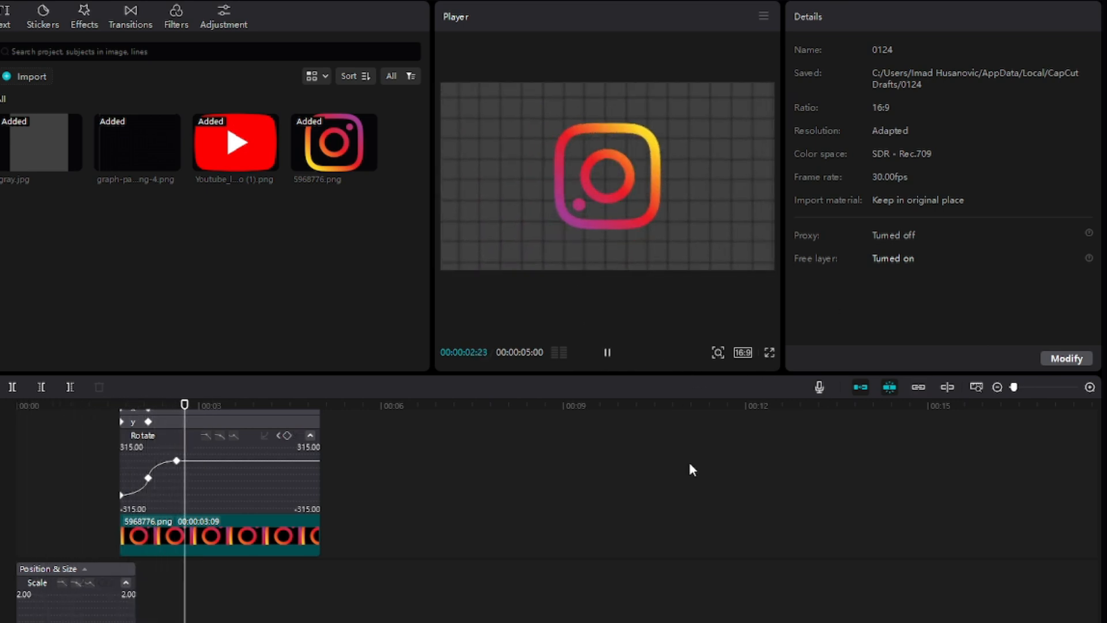
{"action": "left_click", "coordinate": [609, 360]}
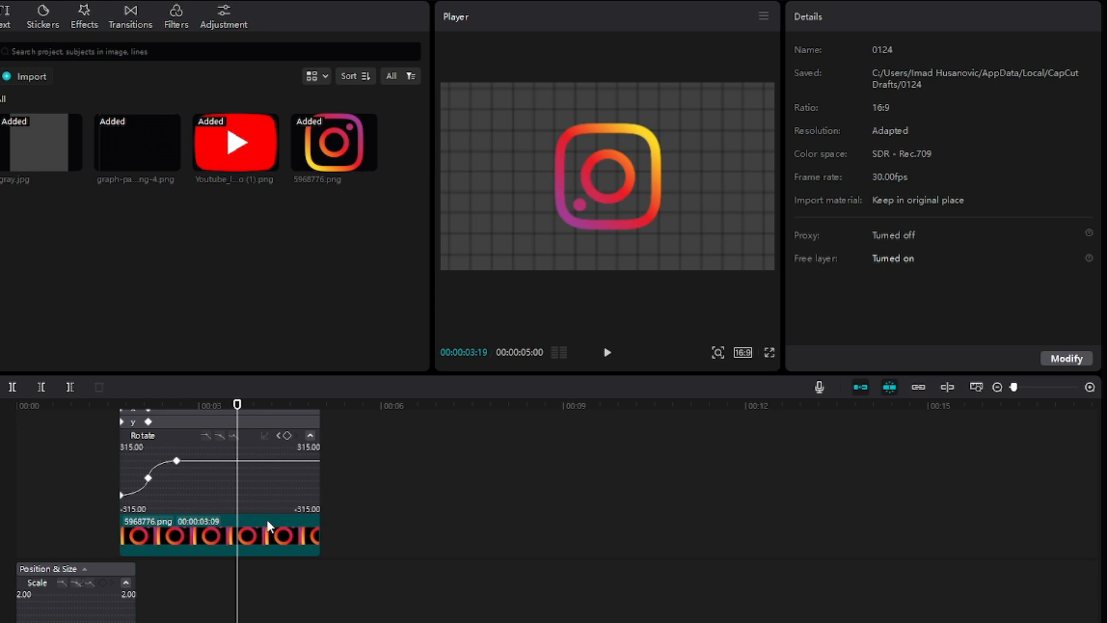
- Add a position keyframe to the Instagram logo clip at 00:00:03:10
{"action": "scroll", "coordinate": [235, 469], "scroll_direction": "up", "scroll_amount": 3}
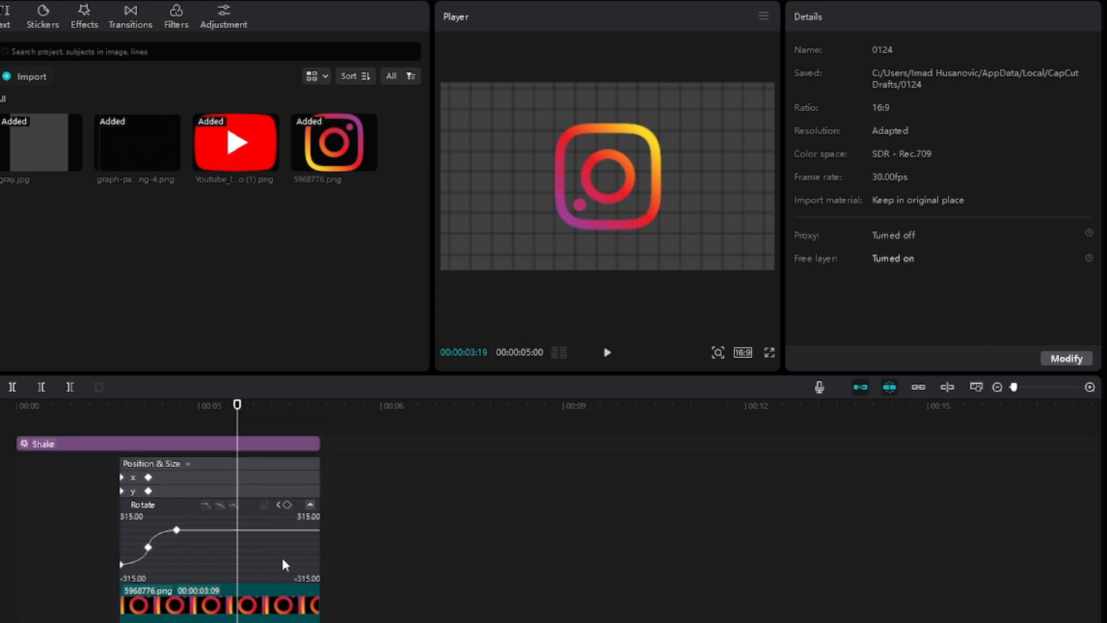
{"action": "scroll", "coordinate": [276, 595], "scroll_direction": "down", "scroll_amount": 2}
{"action": "left_click", "coordinate": [248, 562]}
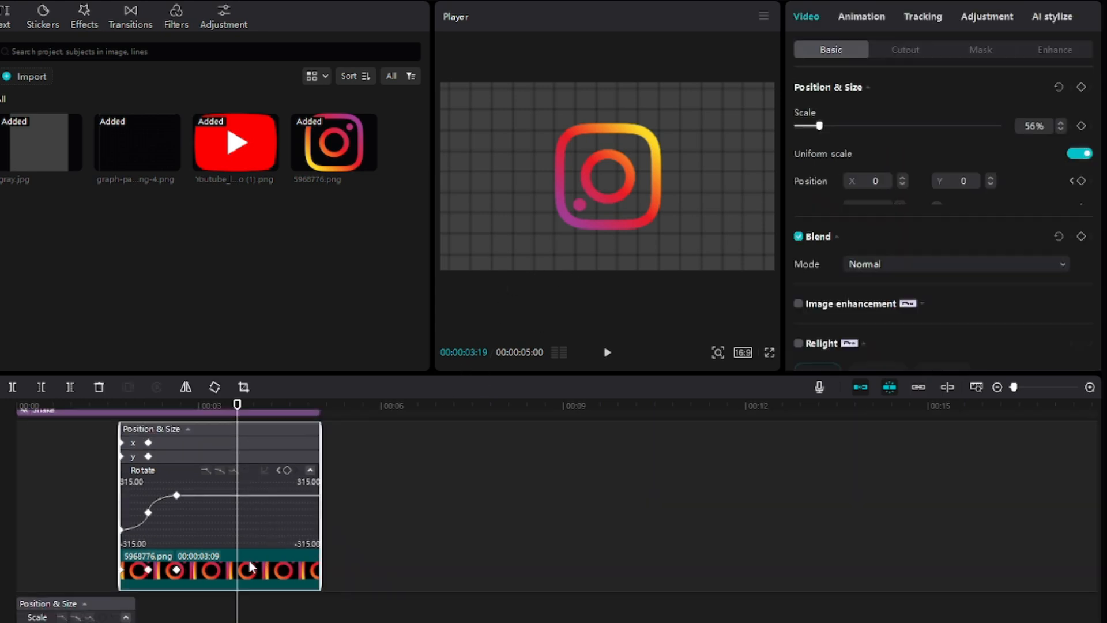
{"action": "left_click_drag", "start_coordinate": [236, 406], "coordinate": [219, 407]}
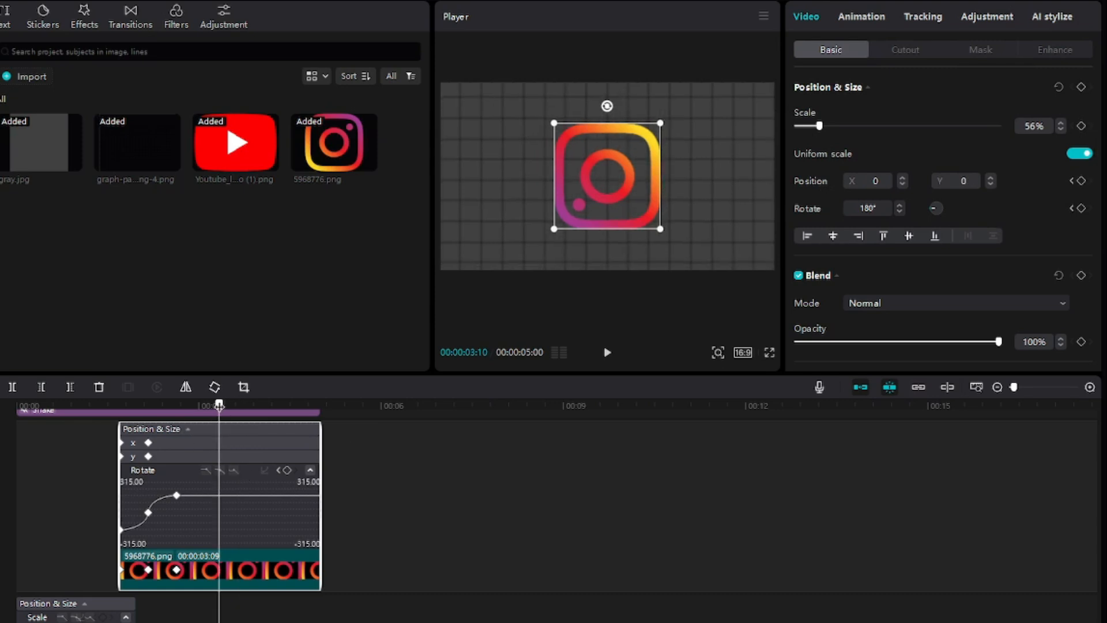
{"action": "left_click", "coordinate": [1082, 181]}
- Add a position keyframe at 00:00:03:26 and move the Instagram logo horizontally to X -1176, keeping Y at 0
{"action": "left_click", "coordinate": [252, 406]}
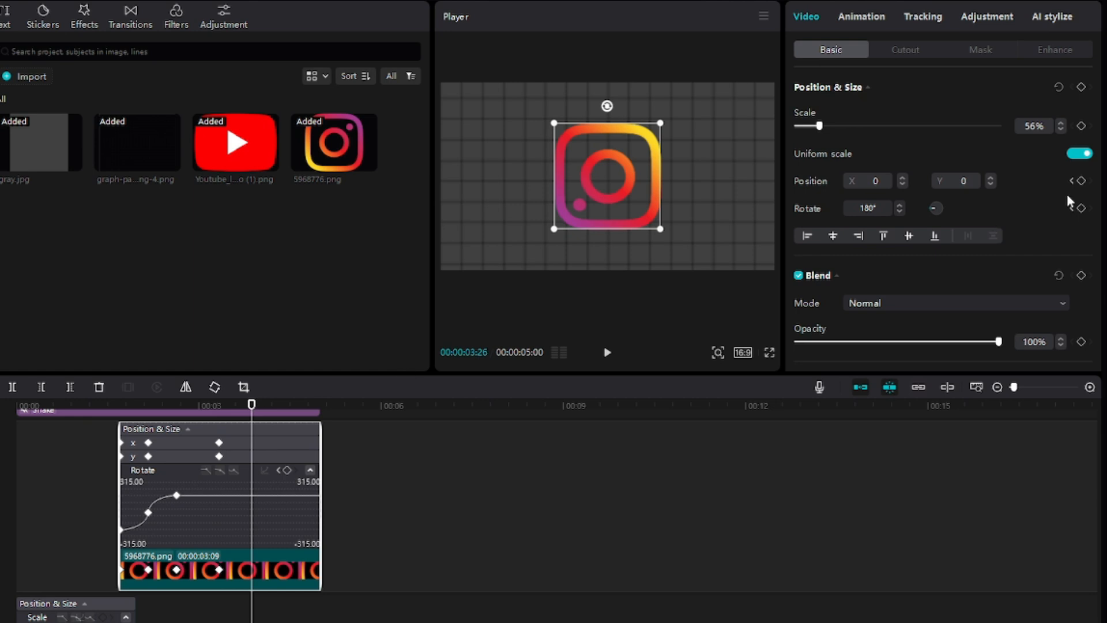
{"action": "left_click", "coordinate": [1081, 180]}
{"action": "left_click_drag", "start_coordinate": [619, 176], "coordinate": [520, 176]}
- Open the Instagram clip's X position graph, set the 00:00:03:10 keyframe to Free curve, and pull its handle steeply downward
{"action": "scroll", "coordinate": [251, 510], "scroll_direction": "up", "scroll_amount": 1}
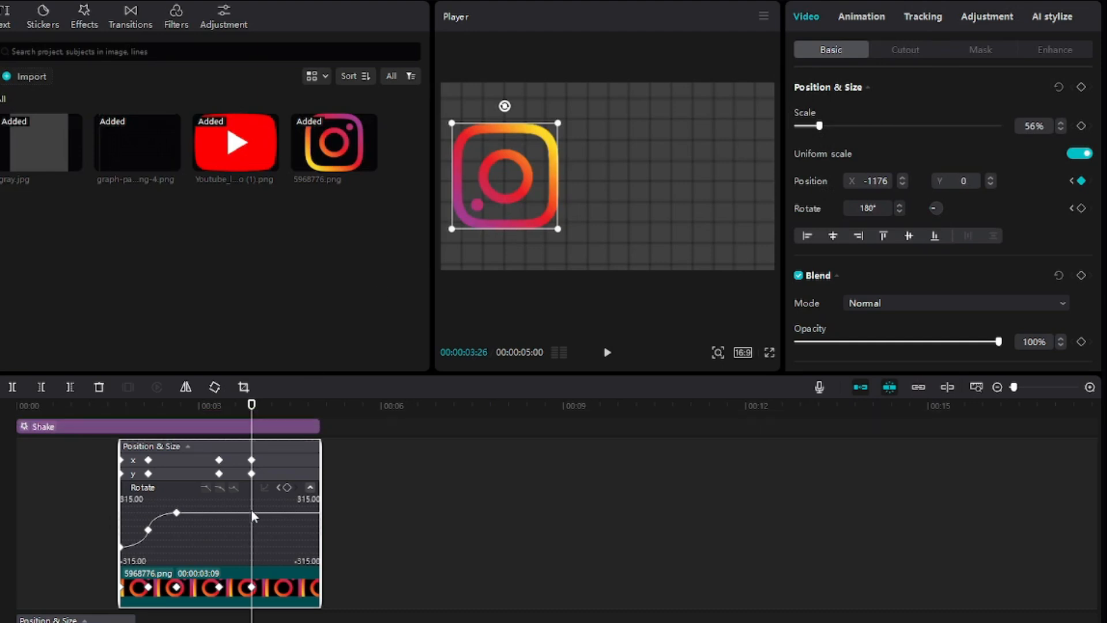
{"action": "left_click", "coordinate": [278, 463]}
{"action": "left_click", "coordinate": [230, 487]}
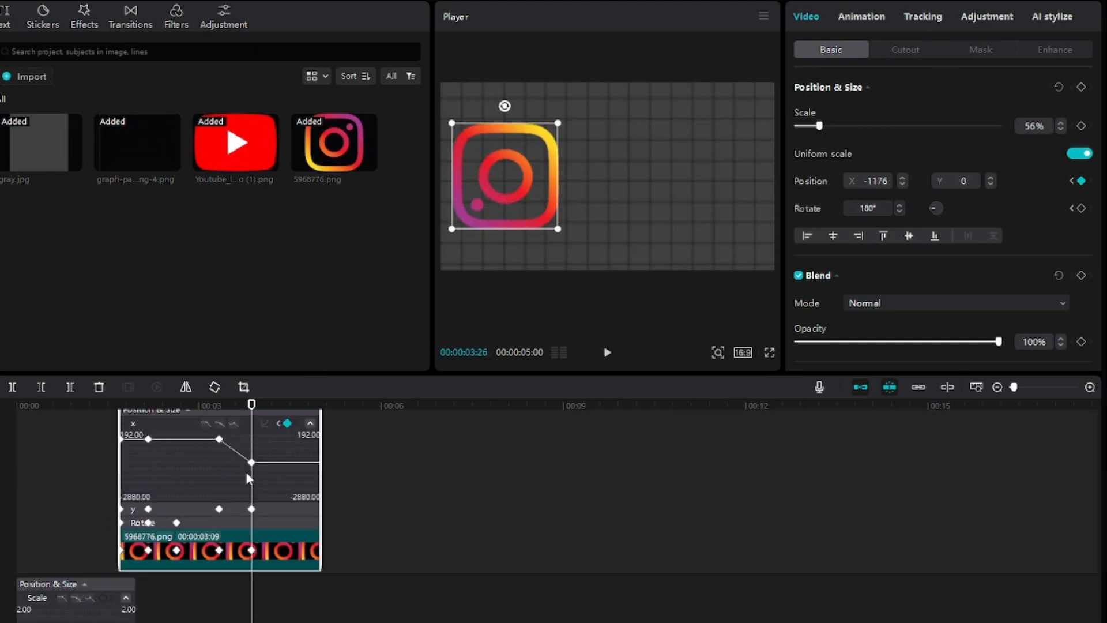
{"action": "left_click", "coordinate": [225, 451]}
{"action": "left_click", "coordinate": [219, 439]}
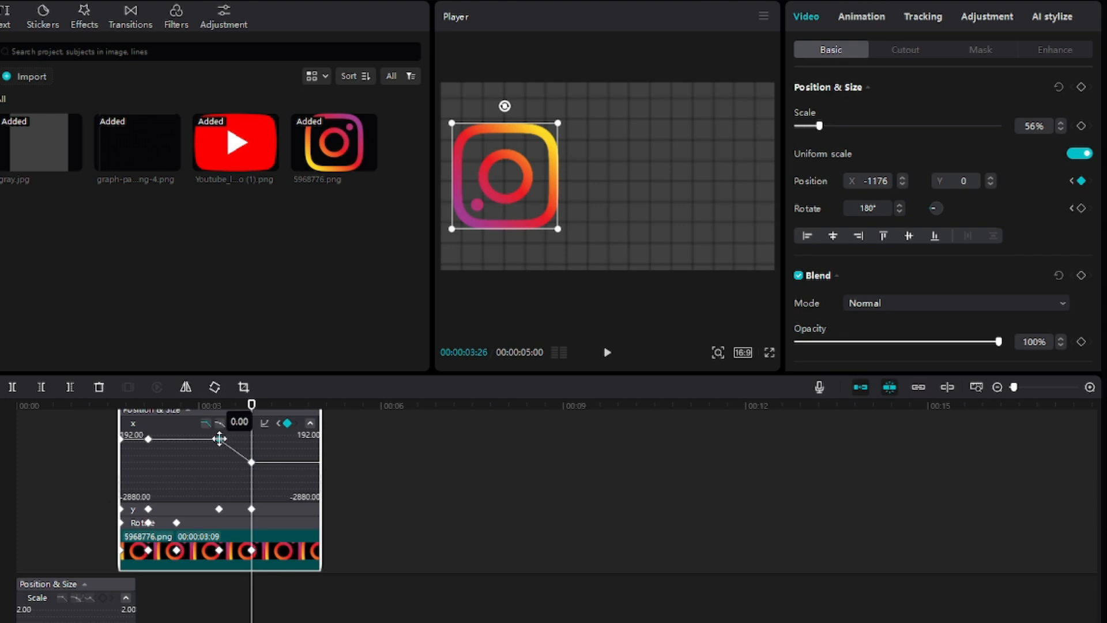
{"action": "left_click", "coordinate": [220, 424]}
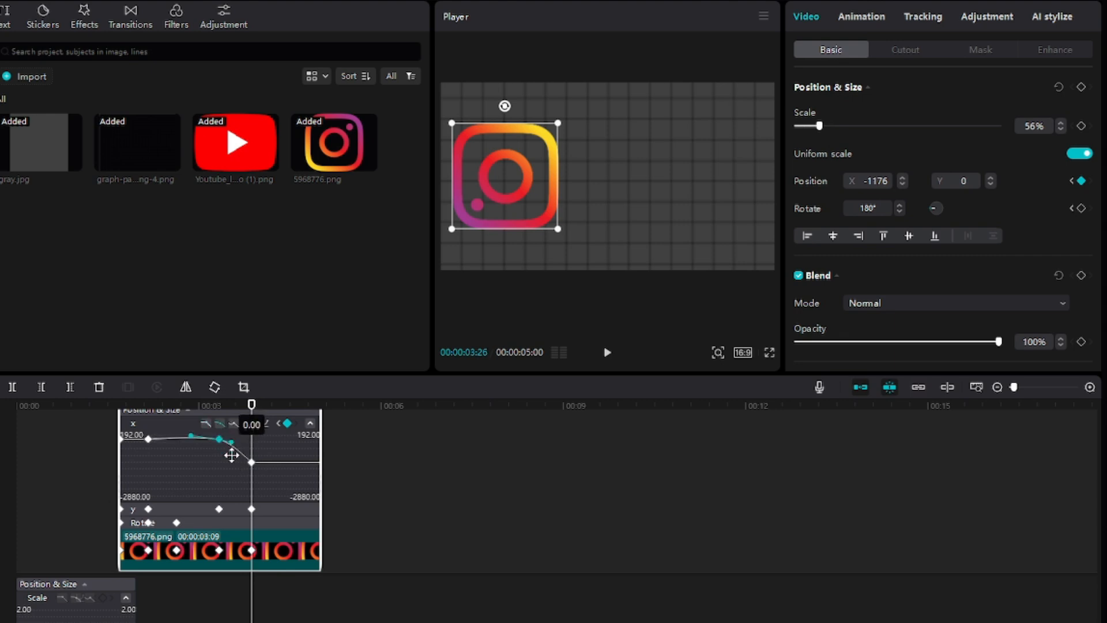
{"action": "left_click_drag", "start_coordinate": [225, 467], "coordinate": [219, 442]}
{"action": "left_click", "coordinate": [235, 424]}
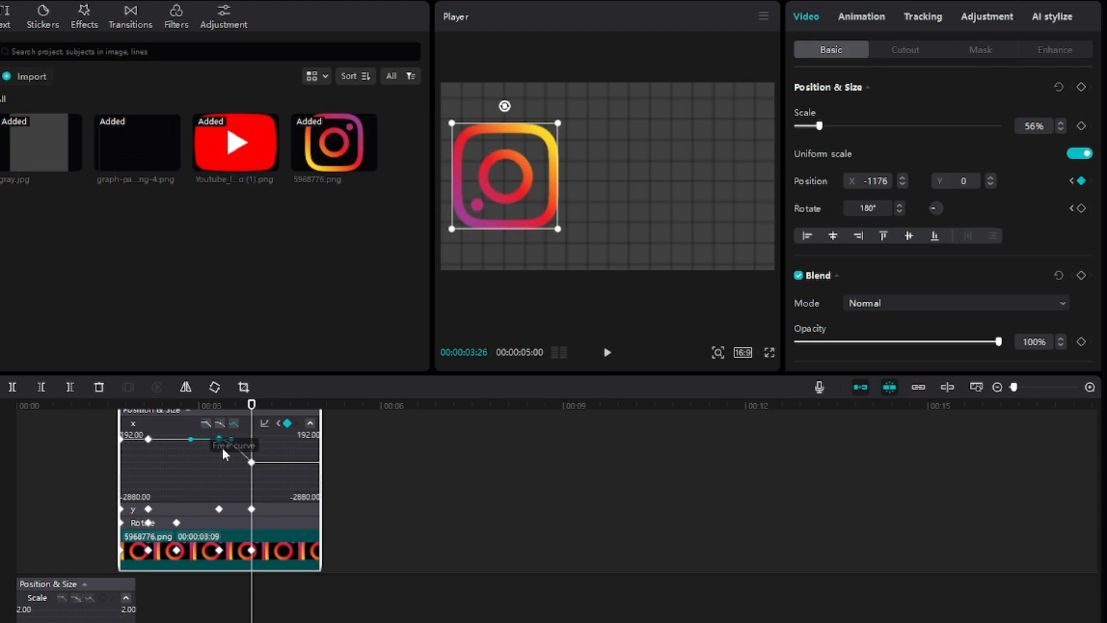
{"action": "left_click_drag", "start_coordinate": [190, 440], "coordinate": [213, 476]}
- Play back the Instagram logo's sideways slide to check the new position curve
{"action": "left_click_drag", "start_coordinate": [197, 404], "coordinate": [92, 406]}
{"action": "key", "text": "space"}
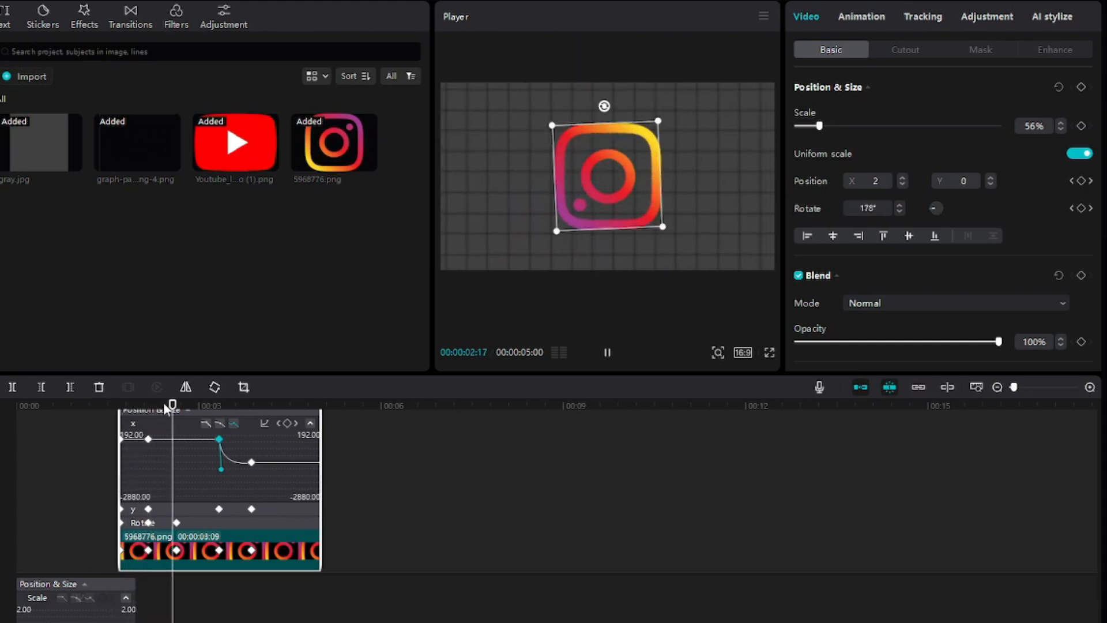
{"action": "key", "text": "space"}
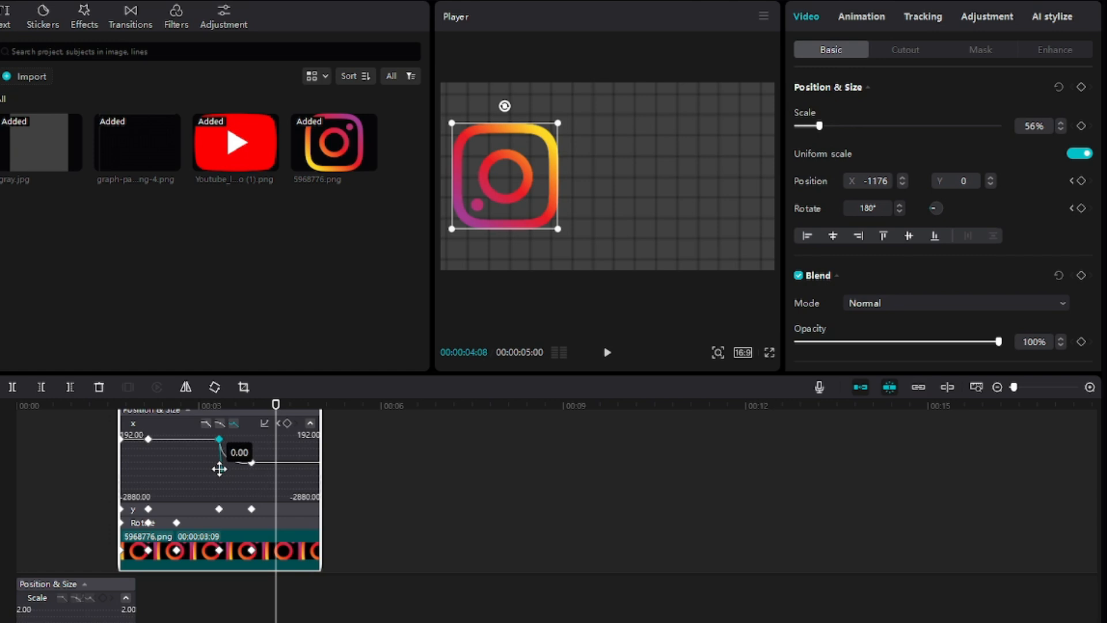
- Shorten the free-curve handle at the start of the slide slightly and replay the movement
{"action": "left_click_drag", "start_coordinate": [219, 469], "coordinate": [219, 465]}
{"action": "left_click", "coordinate": [217, 405]}
{"action": "key", "text": "space"}
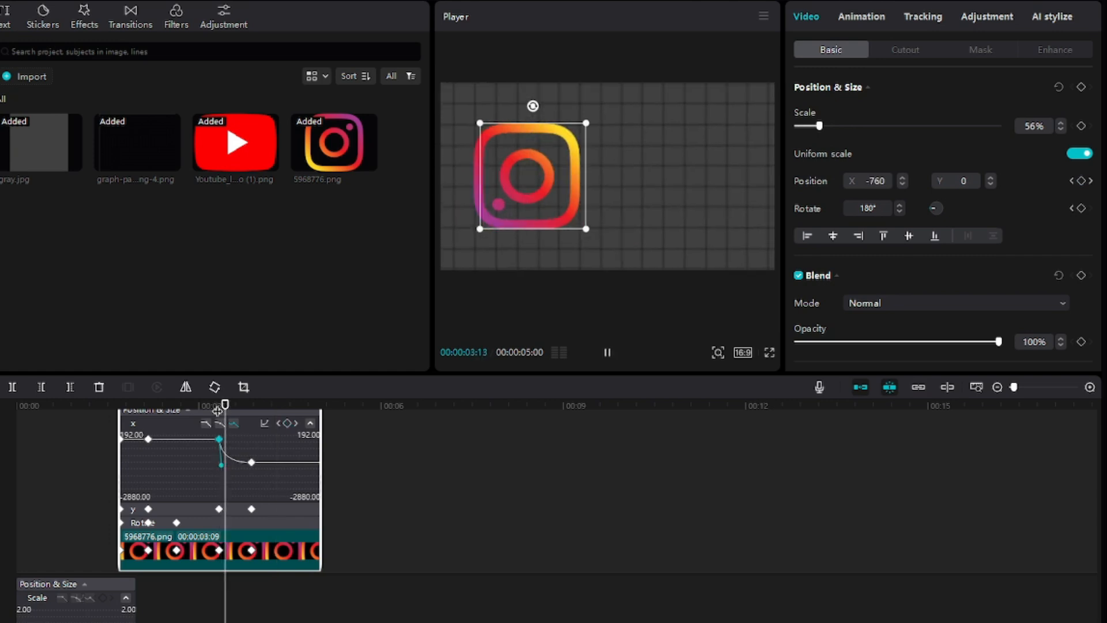
{"action": "key", "text": "space"}
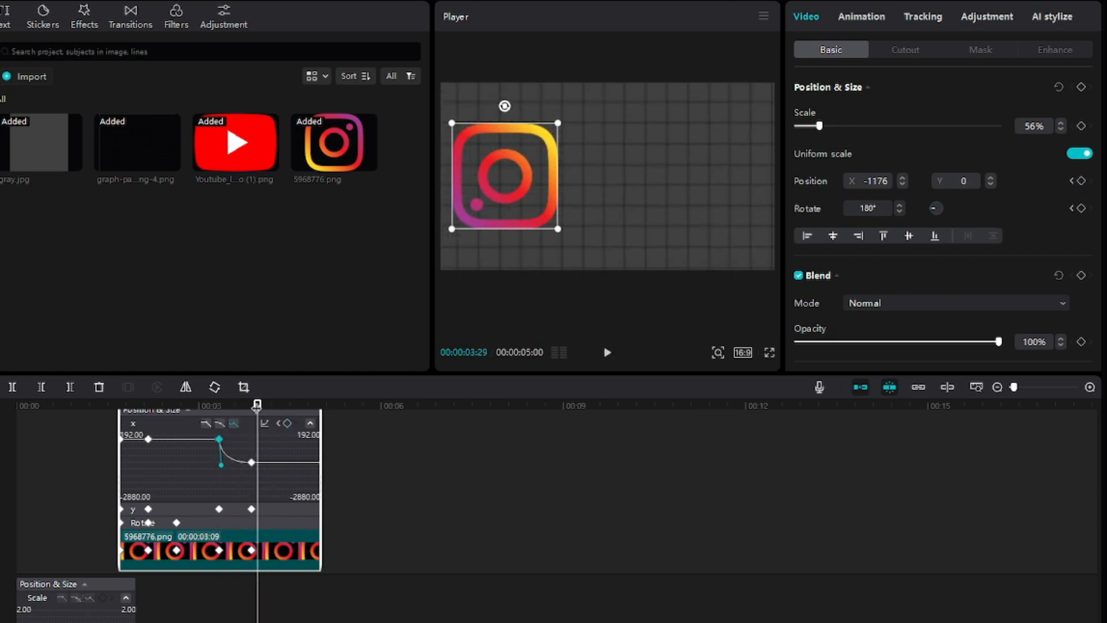
{"action": "left_click", "coordinate": [383, 488]}
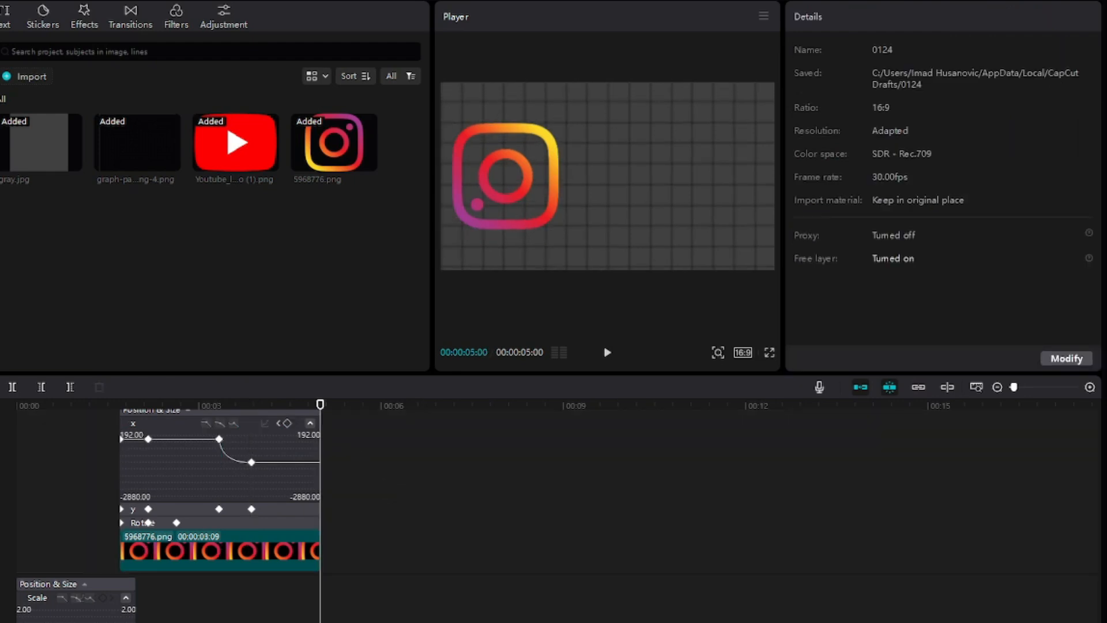
- Add a default text clip above the Shake effect and align its start with the last position keyframe at 00:00:03:26
{"action": "left_click", "coordinate": [9, 24]}
{"action": "left_click_drag", "start_coordinate": [12, 94], "coordinate": [250, 415]}
{"action": "left_click", "coordinate": [250, 403]}
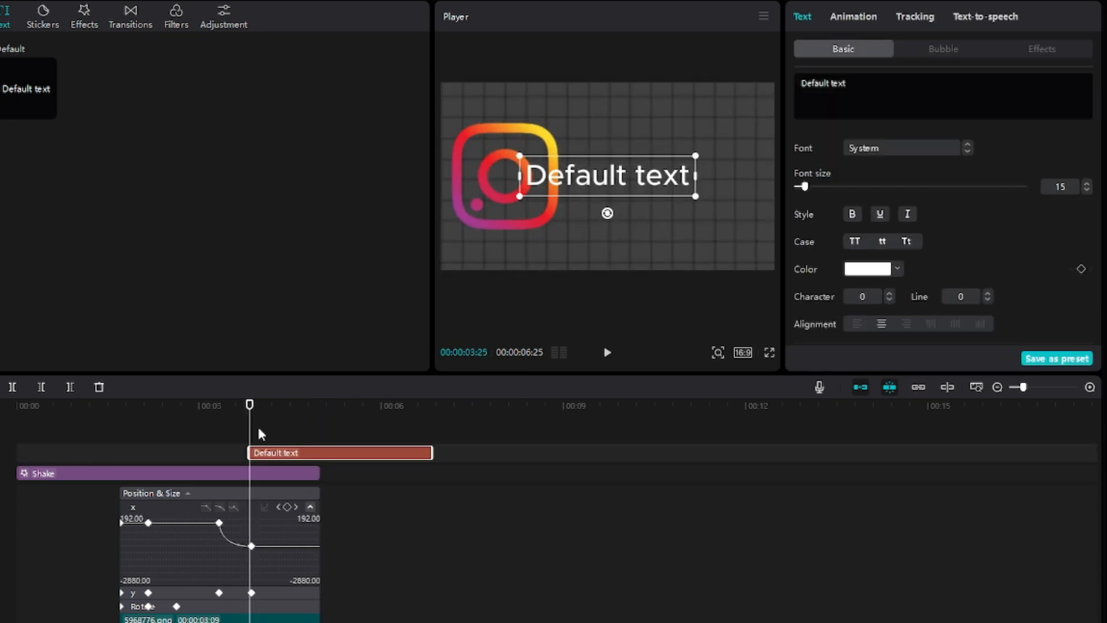
{"action": "scroll", "coordinate": [258, 427], "scroll_direction": "up", "scroll_amount": 2}
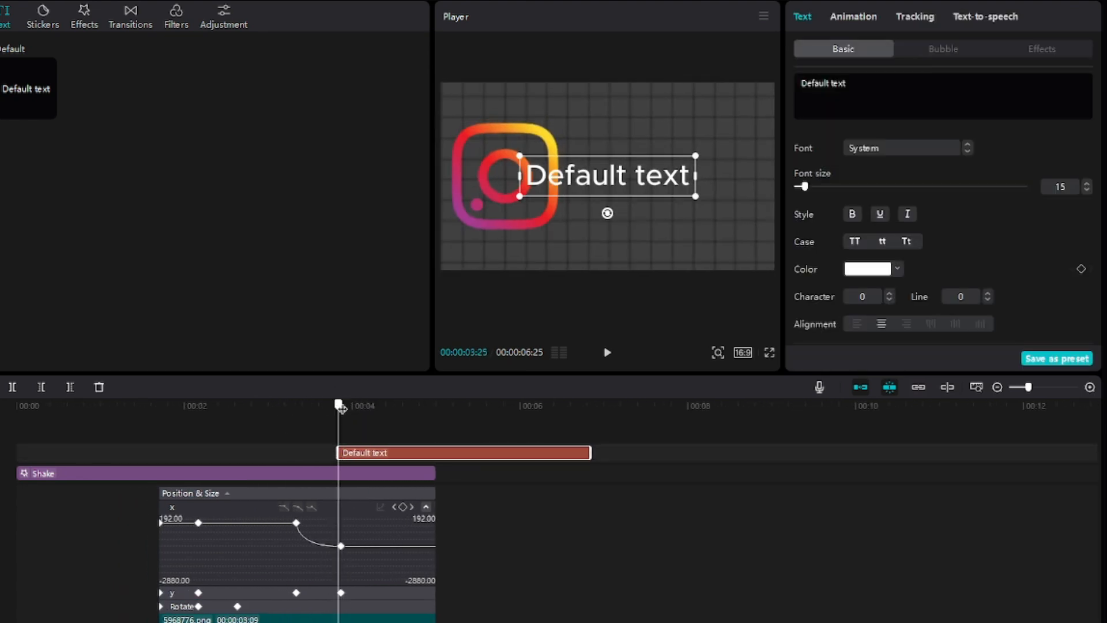
{"action": "left_click_drag", "start_coordinate": [343, 409], "coordinate": [348, 408]}
{"action": "scroll", "coordinate": [351, 510], "scroll_direction": "up", "scroll_amount": 6}
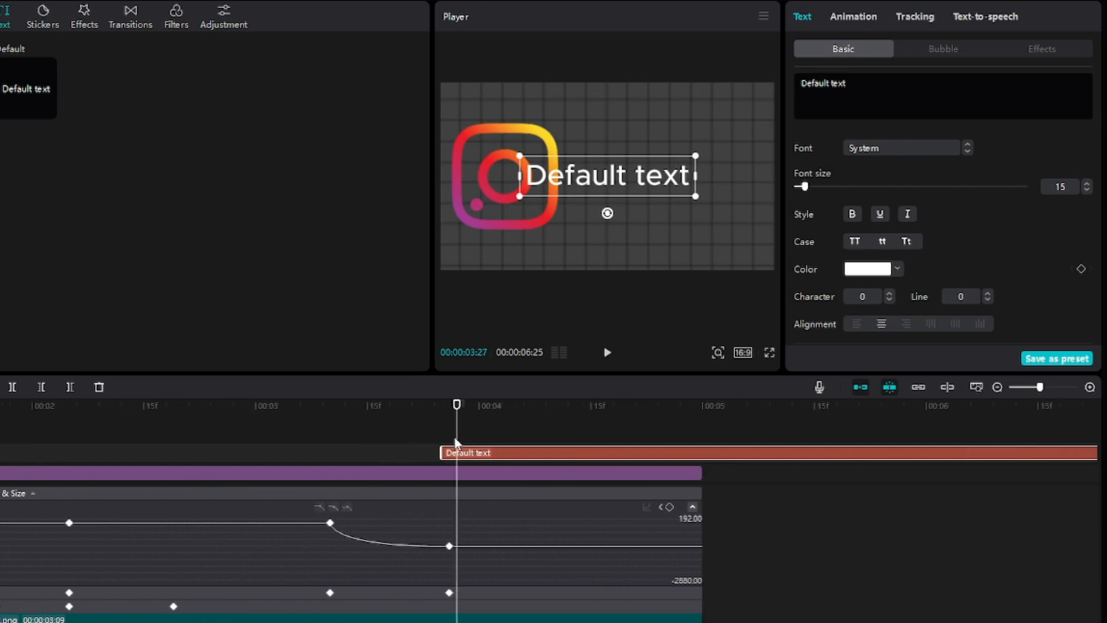
{"action": "left_click_drag", "start_coordinate": [458, 411], "coordinate": [449, 410]}
{"action": "left_click_drag", "start_coordinate": [478, 457], "coordinate": [487, 454]}
- Place the text to the right of the Instagram logo and change its wording to INSTAGRAM
{"action": "left_click_drag", "start_coordinate": [599, 187], "coordinate": [655, 182]}
{"action": "left_click_drag", "start_coordinate": [883, 81], "coordinate": [781, 86]}
{"action": "type", "text": "INSTAGRAM"}
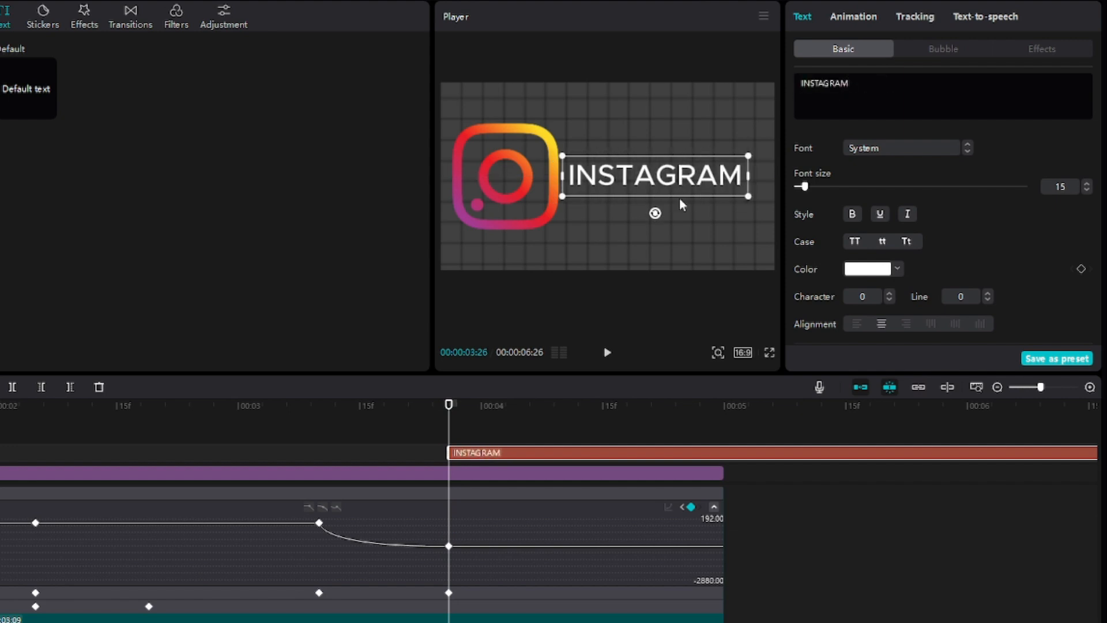
{"action": "left_click_drag", "start_coordinate": [695, 179], "coordinate": [699, 178]}
- Set the INSTAGRAM text's font to Rubik-Bold and nudge the text slightly closer to the logo
{"action": "left_click", "coordinate": [955, 149]}
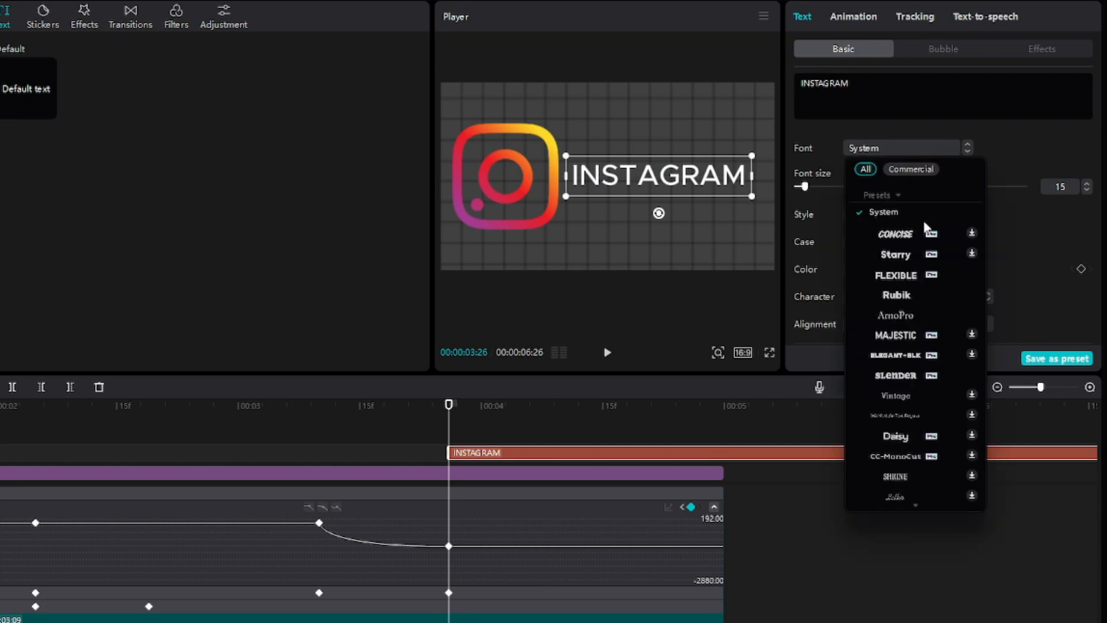
{"action": "left_click", "coordinate": [899, 292]}
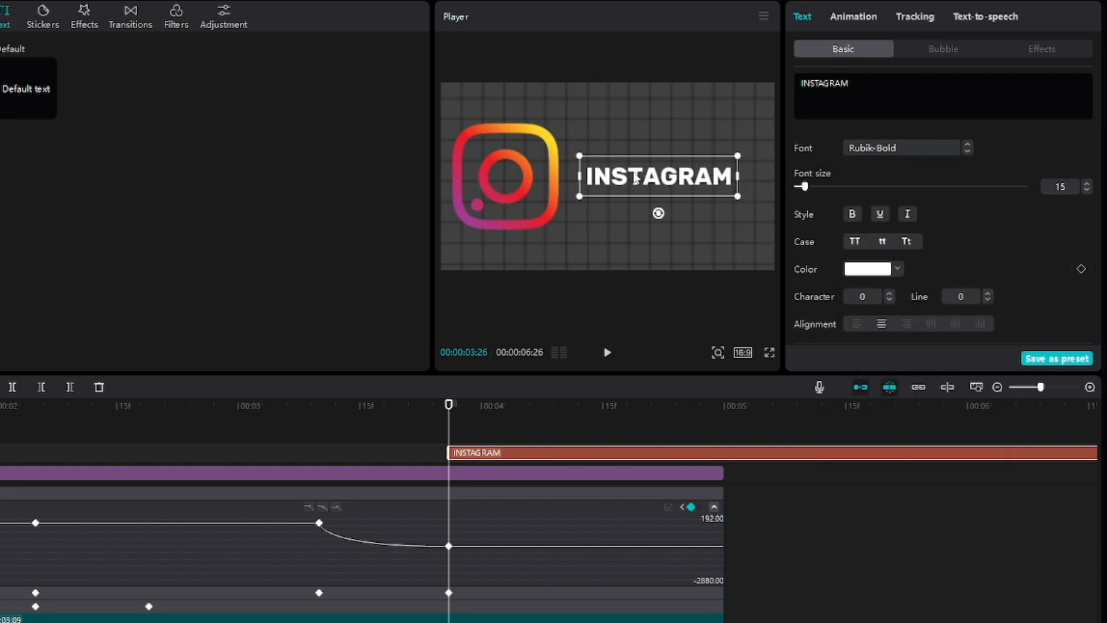
{"action": "left_click_drag", "start_coordinate": [622, 178], "coordinate": [612, 180]}
{"action": "left_click_drag", "start_coordinate": [637, 179], "coordinate": [640, 180]}
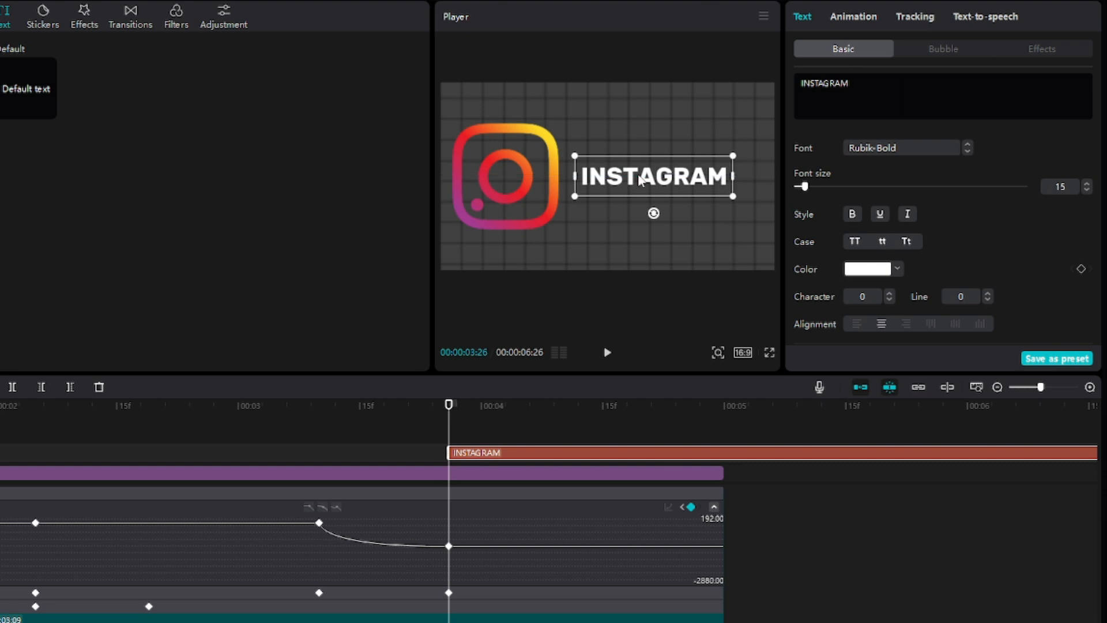
- Split the INSTAGRAM text clip at 00:00:05:00 and delete the part beyond the end of the other clips
{"action": "left_click", "coordinate": [724, 406]}
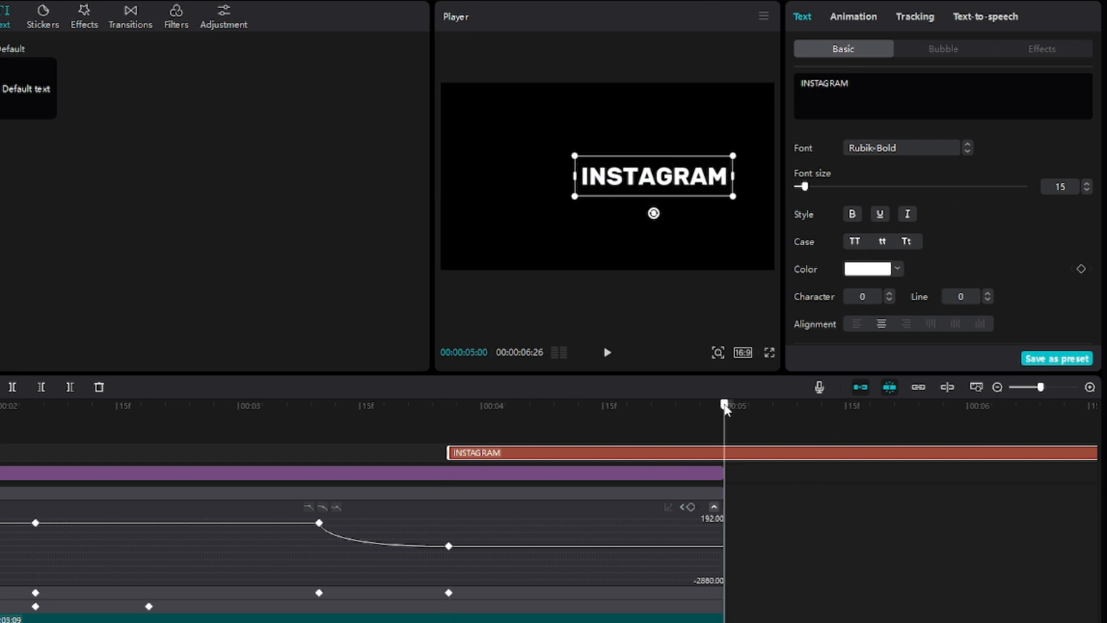
{"action": "key", "text": "ctrl+b"}
{"action": "key", "text": "Delete"}
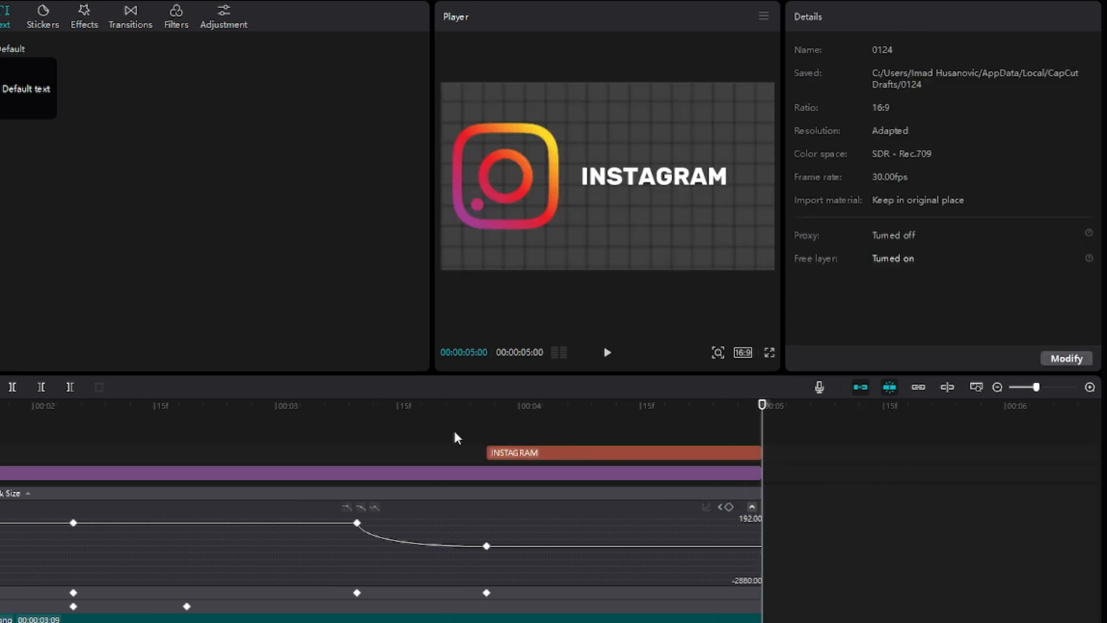
- Play back the section where the INSTAGRAM text appears beside the logo
{"action": "left_click", "coordinate": [455, 409]}
{"action": "left_click_drag", "start_coordinate": [455, 409], "coordinate": [488, 405]}
{"action": "key", "text": "space"}
- Apply the Pop Up entrance animation to the INSTAGRAM text clip
{"action": "left_click", "coordinate": [512, 451]}
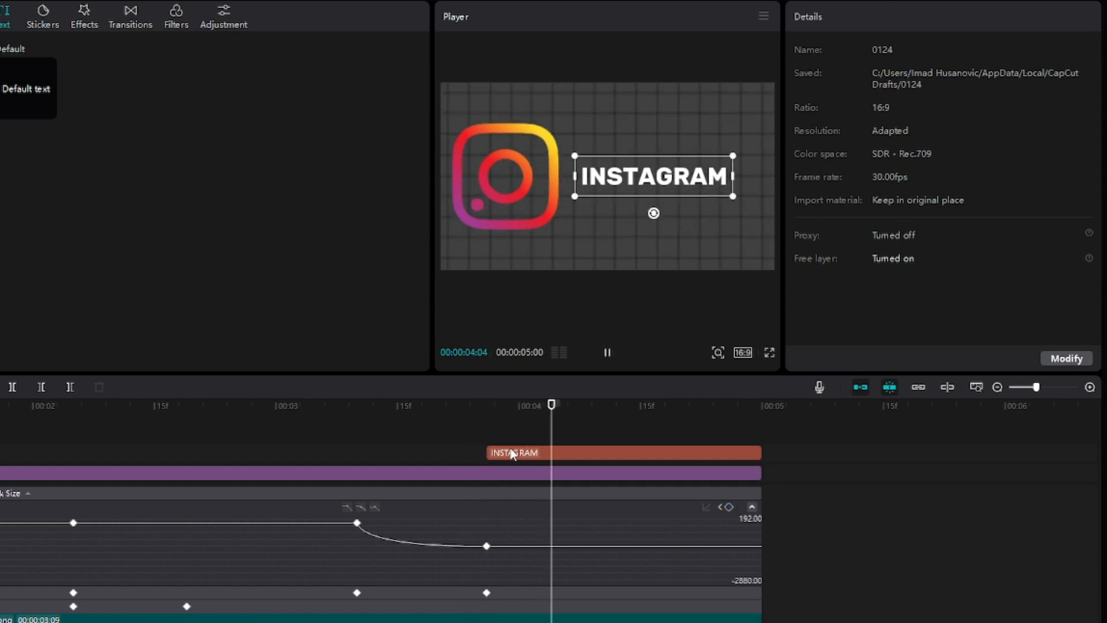
{"action": "key", "text": "space"}
{"action": "left_click", "coordinate": [485, 407]}
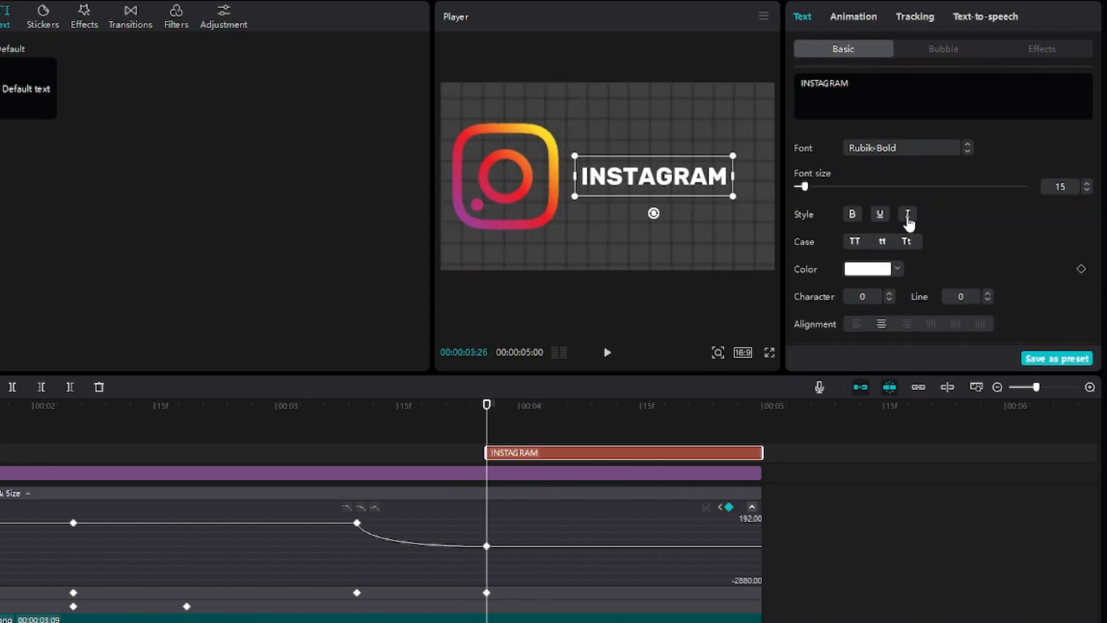
{"action": "left_click", "coordinate": [842, 22]}
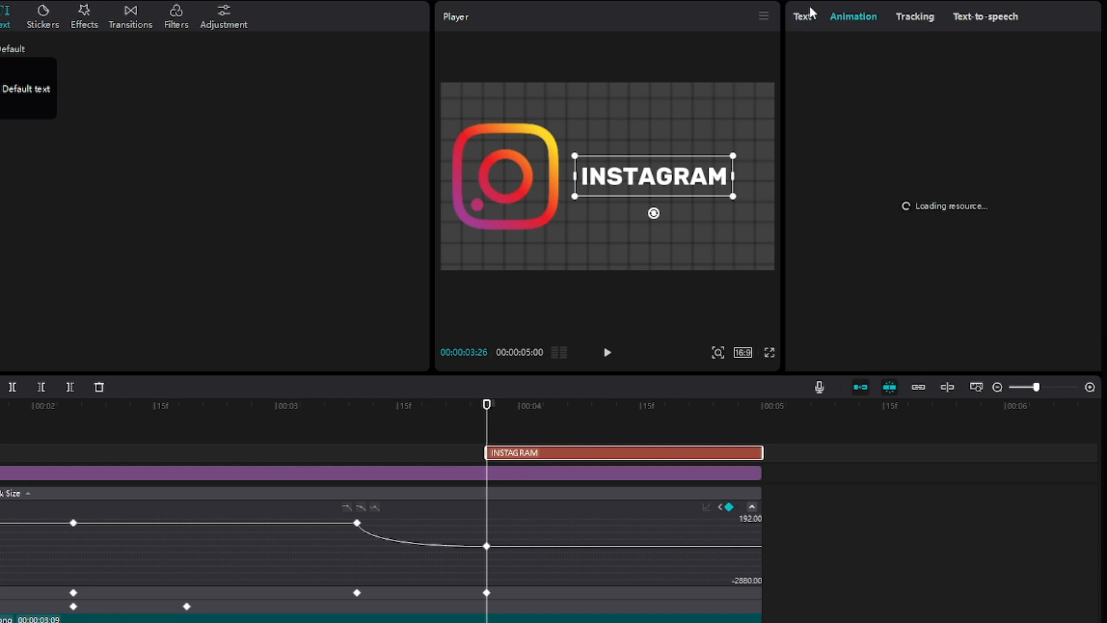
{"action": "left_click", "coordinate": [803, 16]}
{"action": "left_click", "coordinate": [859, 16]}
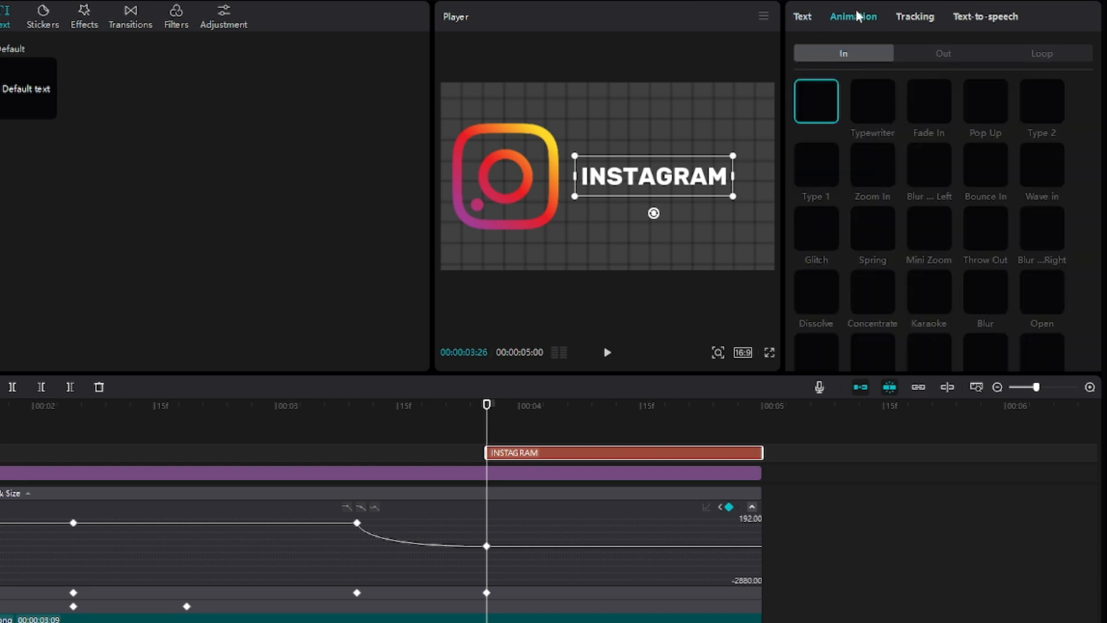
{"action": "left_click", "coordinate": [988, 111]}
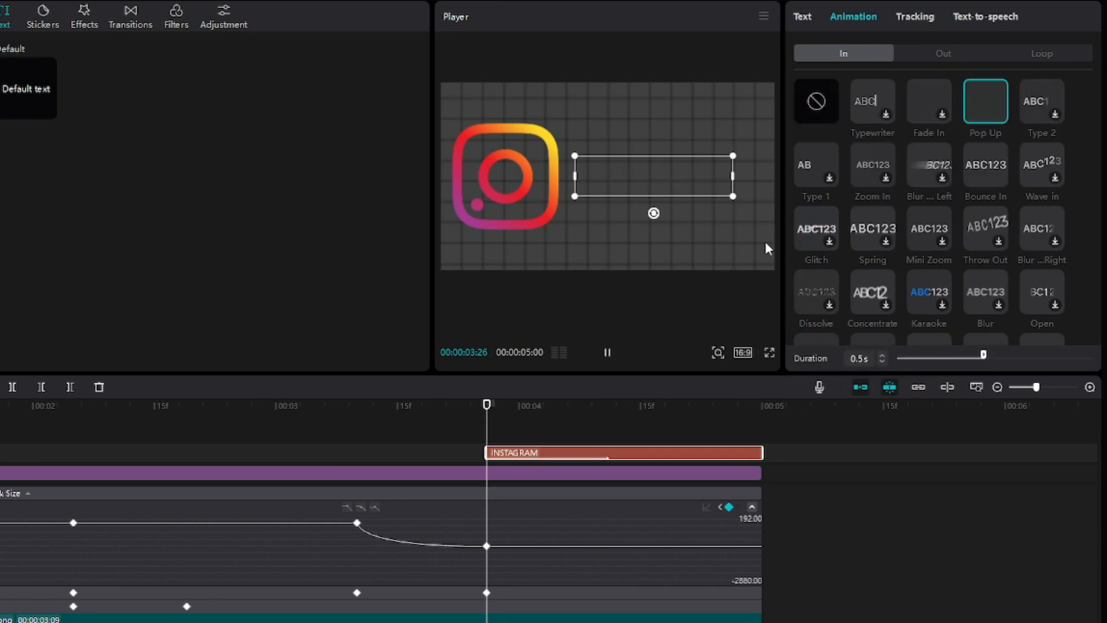
- Play the whole animation from the beginning to review the logo slide and the text entrance
{"action": "scroll", "coordinate": [423, 404], "scroll_direction": "down", "scroll_amount": 5}
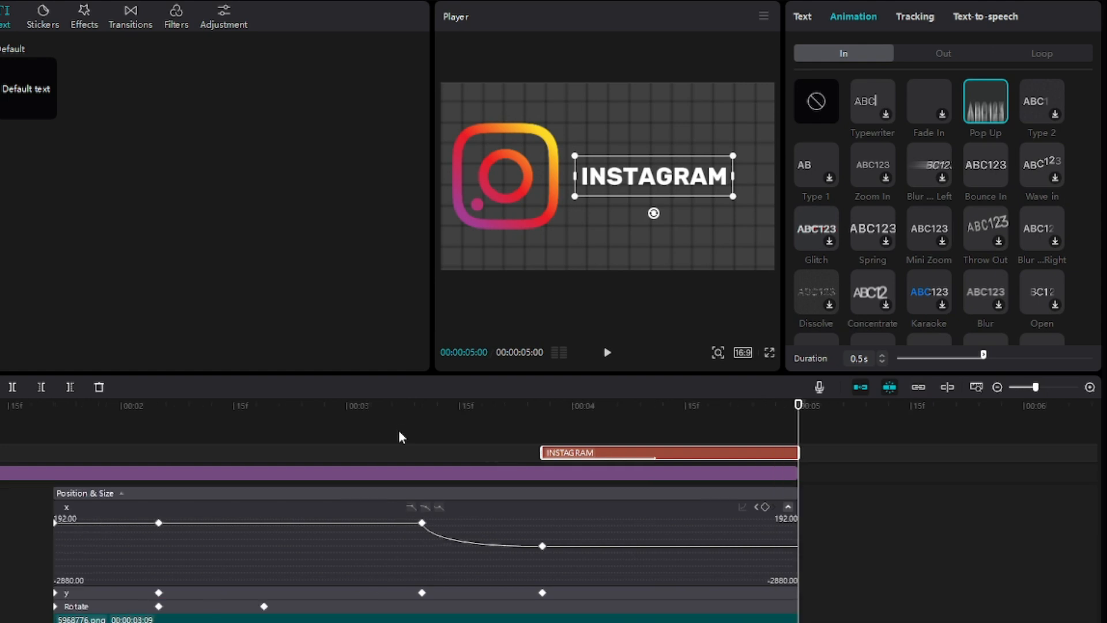
{"action": "left_click_drag", "start_coordinate": [73, 405], "coordinate": [15, 404]}
{"action": "key", "text": "space"}
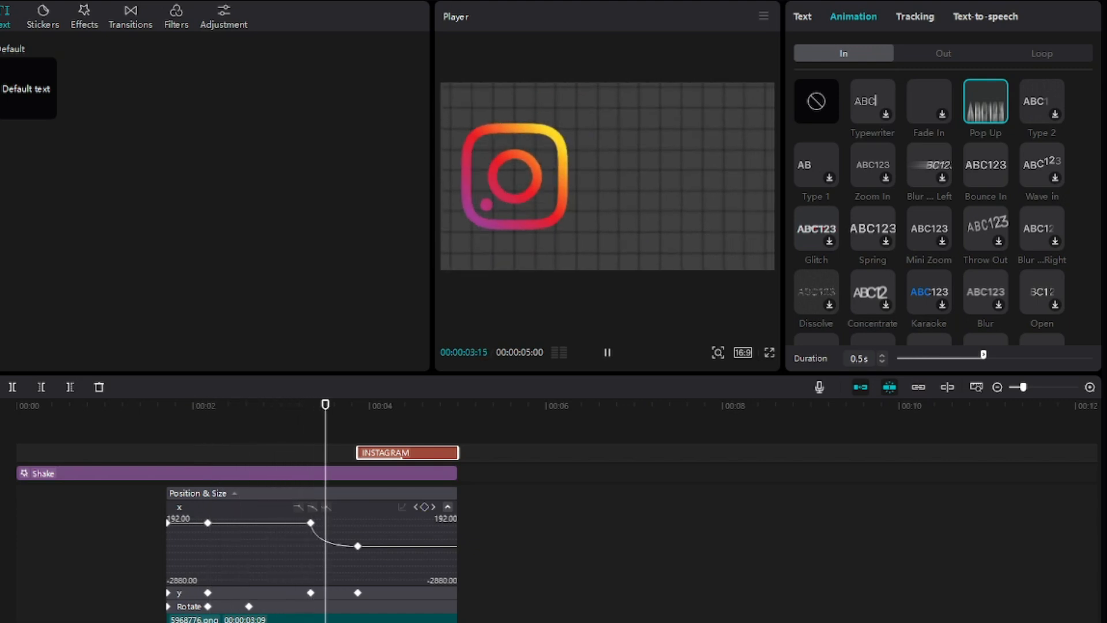
{"action": "key", "text": "space"}
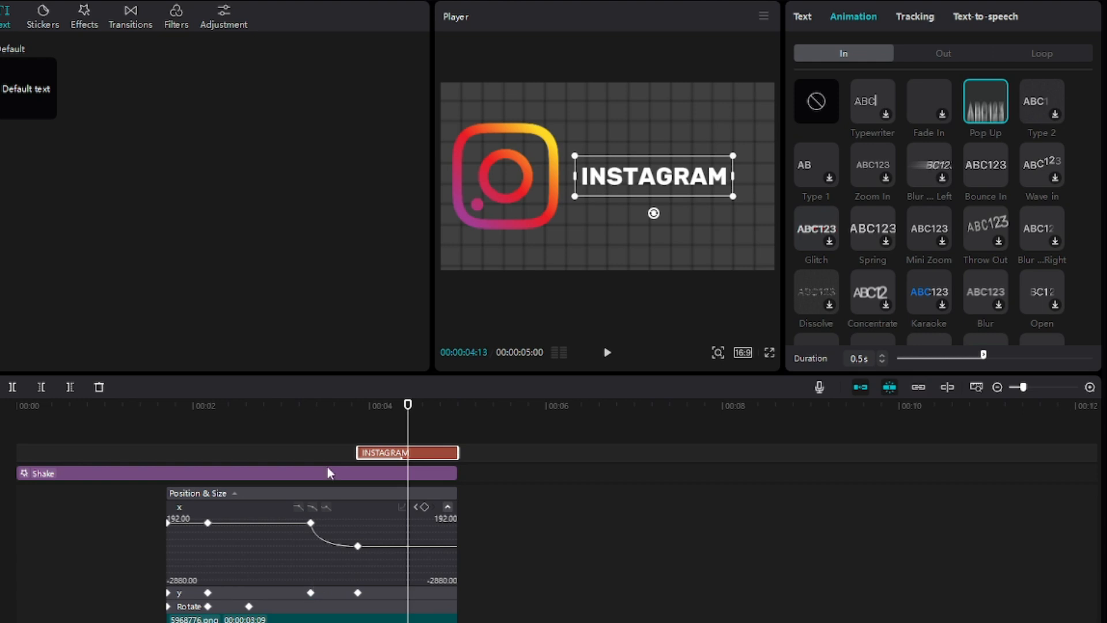
- Move the X position keyframe that starts the logo's slide earlier, to about the three-second mark, and play back the result
{"action": "left_click", "coordinate": [562, 542]}
{"action": "mouse_move", "coordinate": [310, 595]}
{"action": "left_mouse_down"}
{"action": "mouse_move", "coordinate": [270, 595]}
{"action": "mouse_move", "coordinate": [311, 595]}
{"action": "left_mouse_up"}
{"action": "left_click_drag", "start_coordinate": [308, 521], "coordinate": [287, 523]}
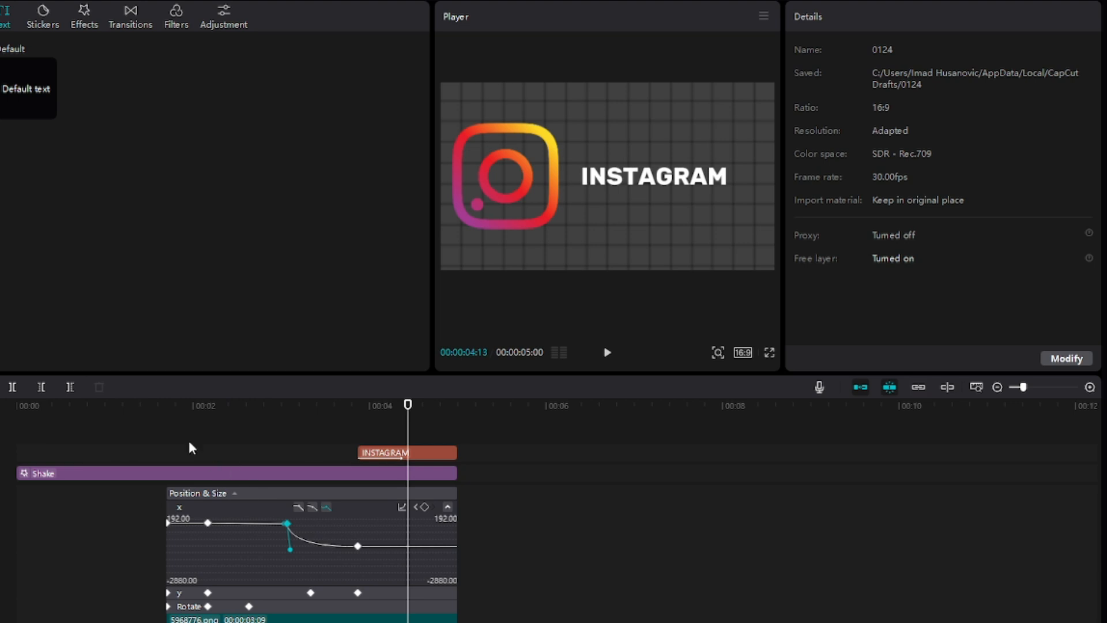
{"action": "left_click", "coordinate": [162, 411]}
{"action": "key", "text": "space"}
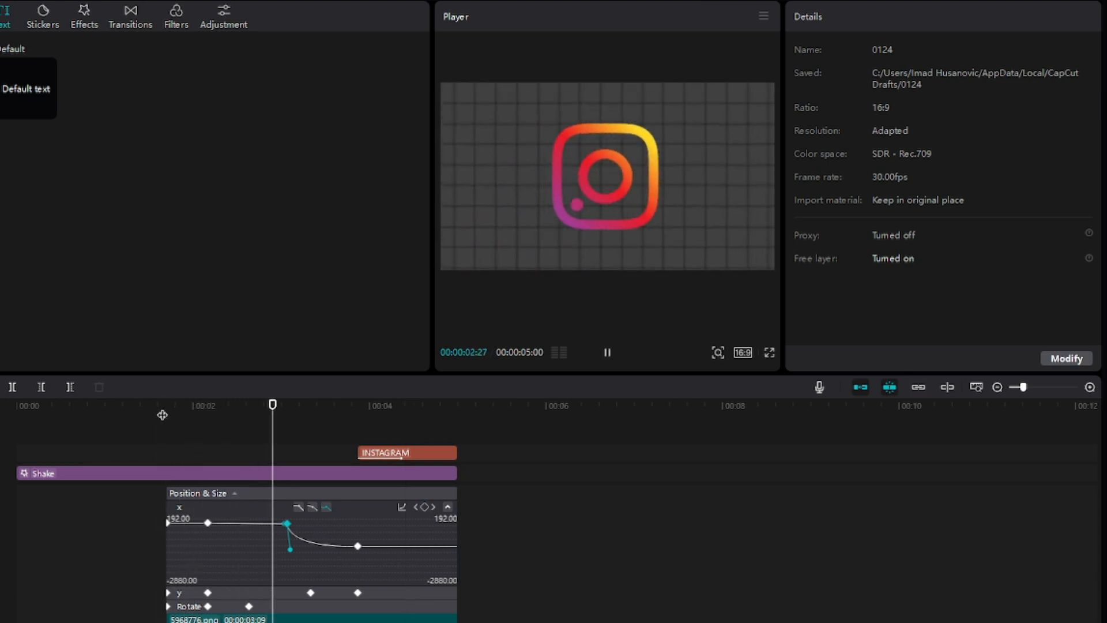